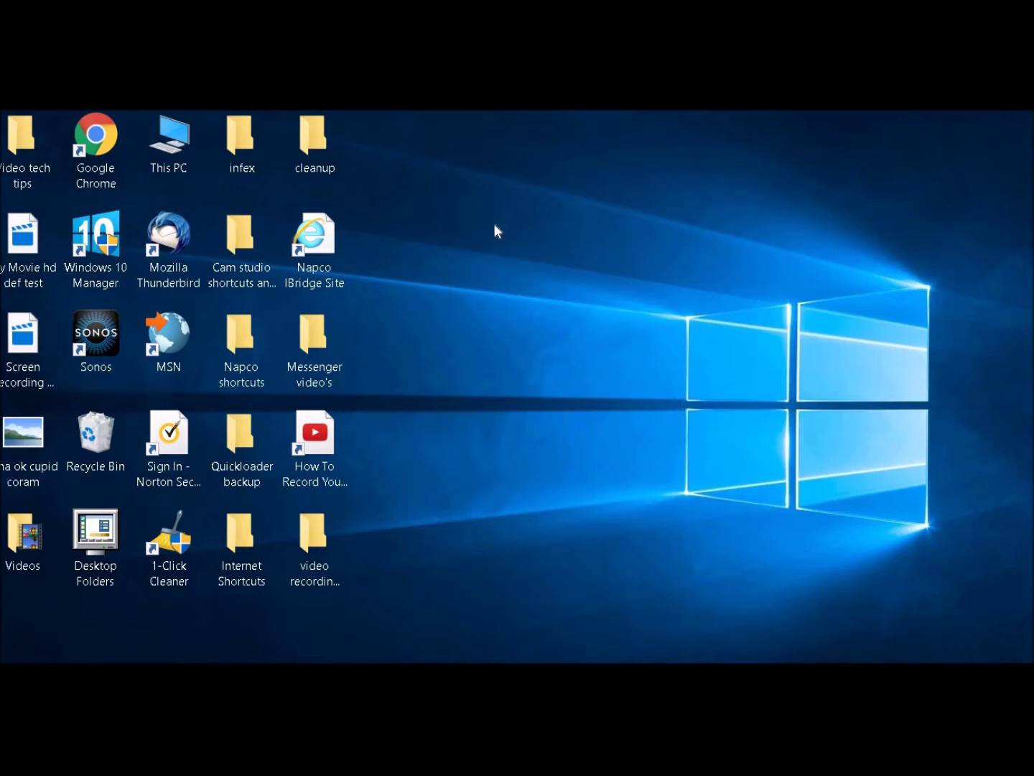
Launch the Napco IBridge Site desktop shortcut to reach the iBridge login page in Internet Explorer
{"action": "left_click", "coordinate": [314, 239]}
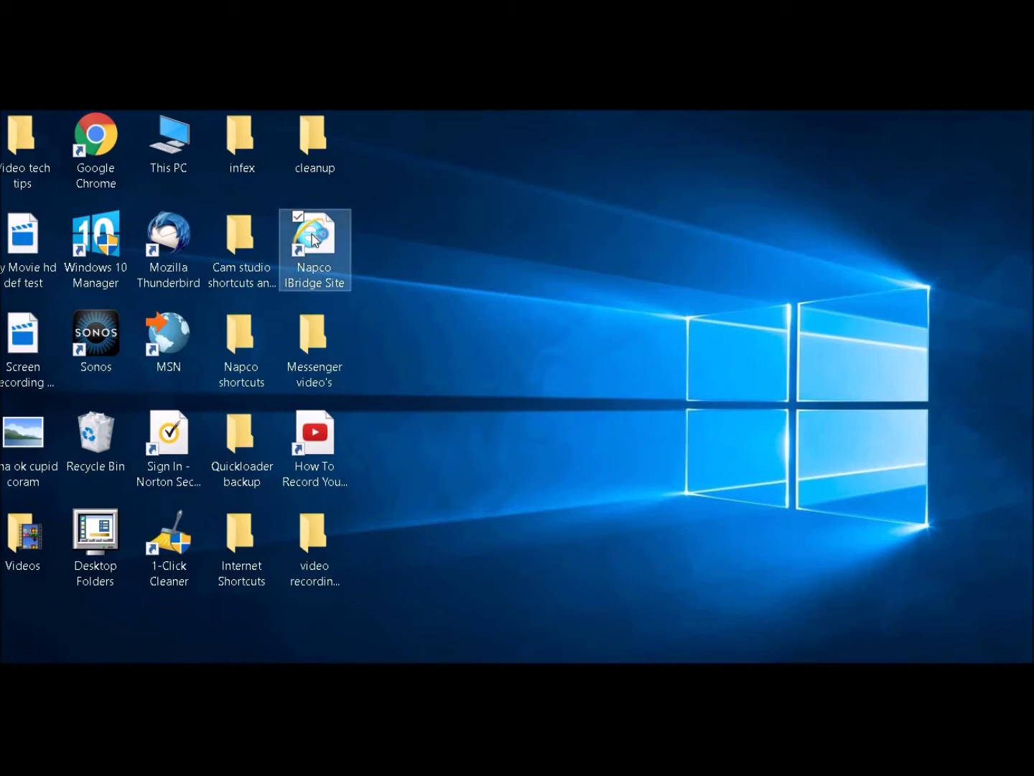
{"action": "double_click", "coordinate": [314, 239]}
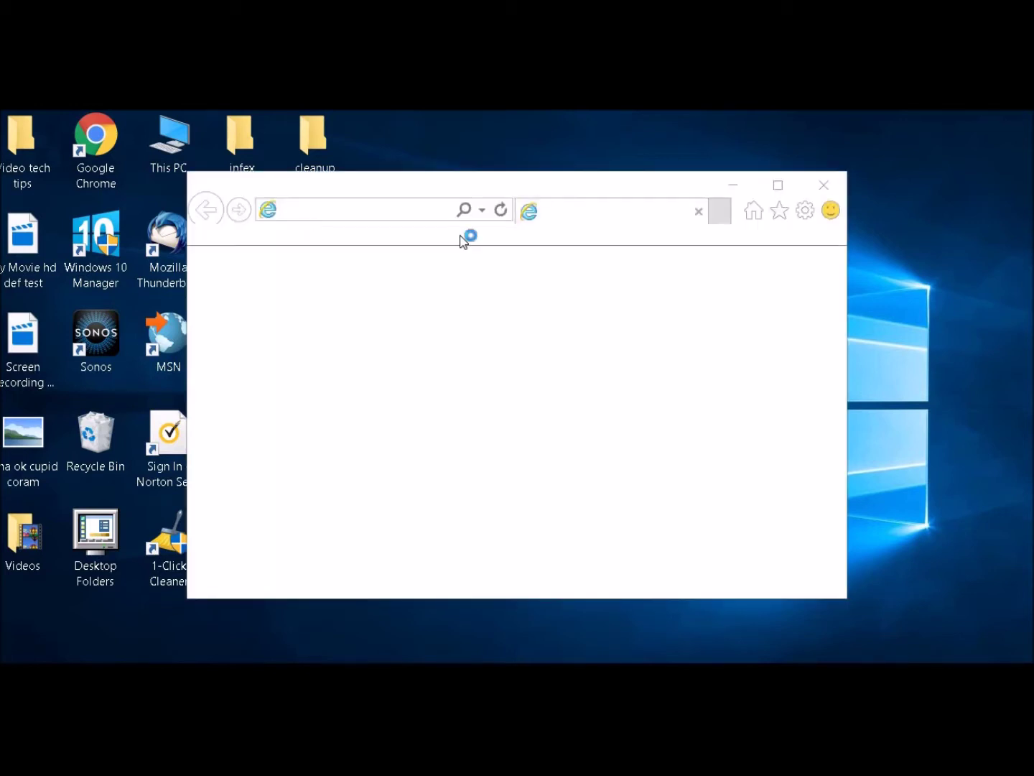
Maximize the browser and sign in with the subscriber's user name and password
{"action": "left_click", "coordinate": [778, 188]}
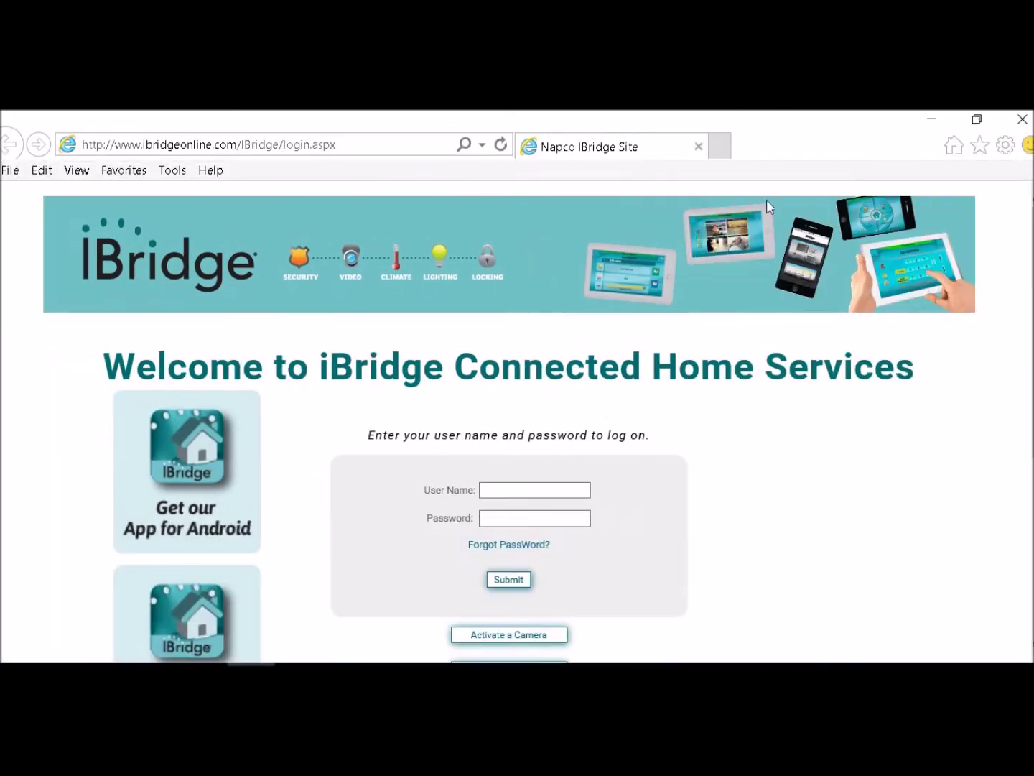
{"action": "left_click", "coordinate": [514, 486]}
{"action": "type", "text": "tompanel"}
{"action": "key", "text": "Tab"}
{"action": "type", "text": "••••"}
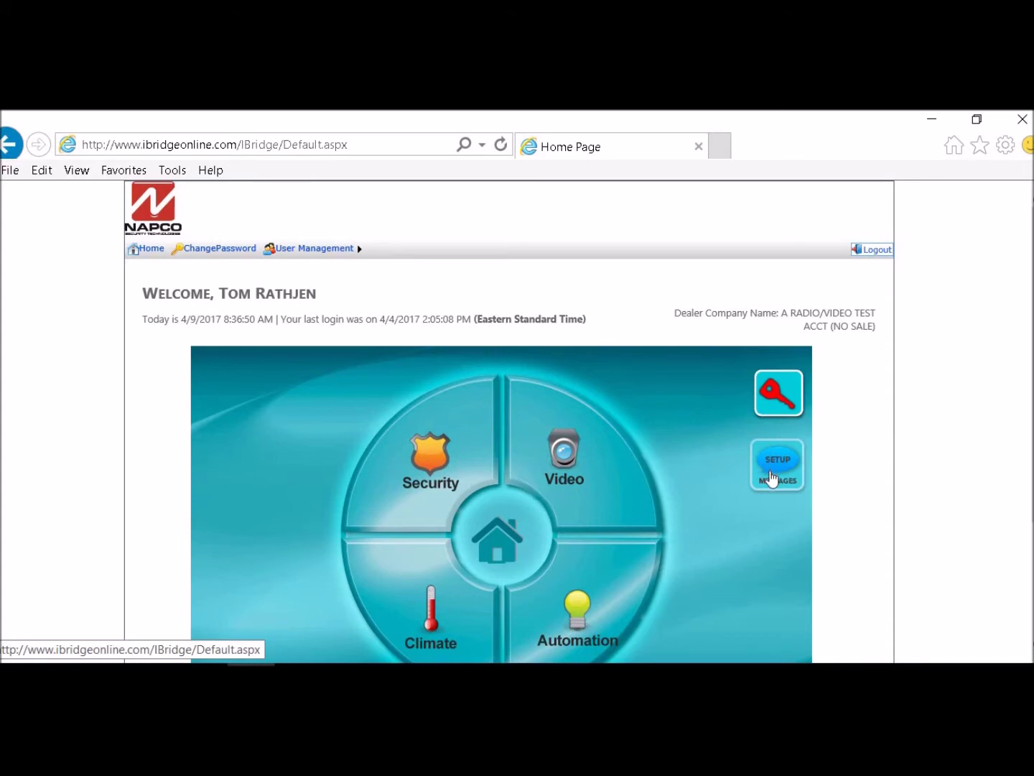
Log out, then sign in with the dealer account's user name and password
{"action": "left_click", "coordinate": [874, 249]}
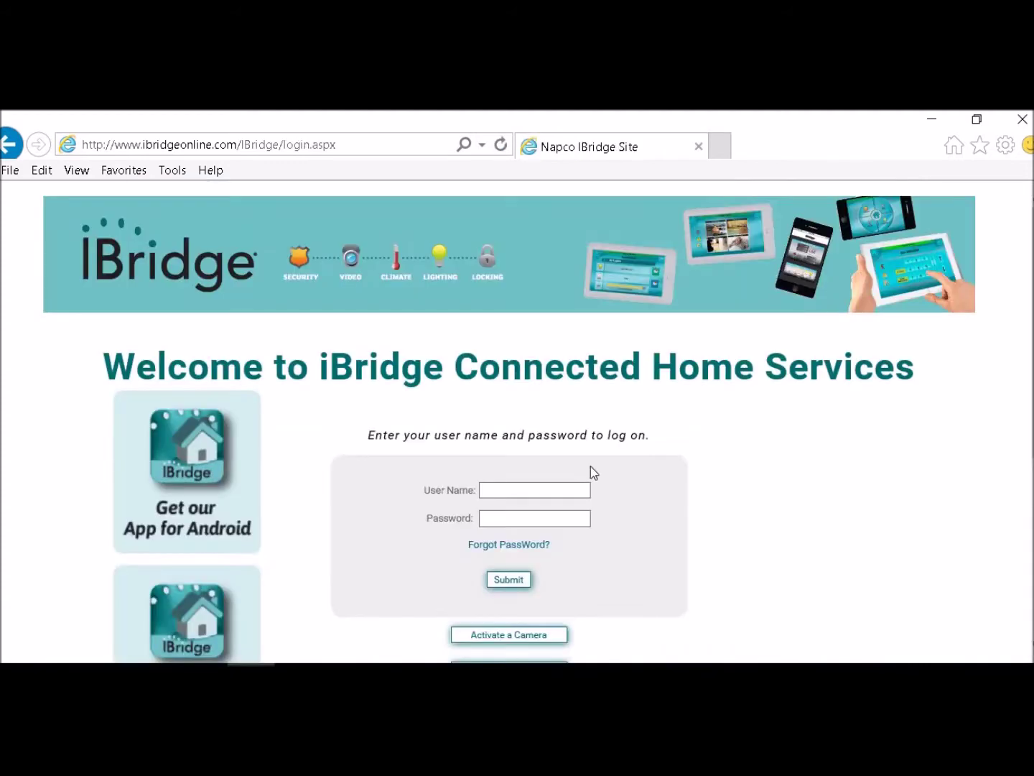
{"action": "left_click", "coordinate": [492, 490]}
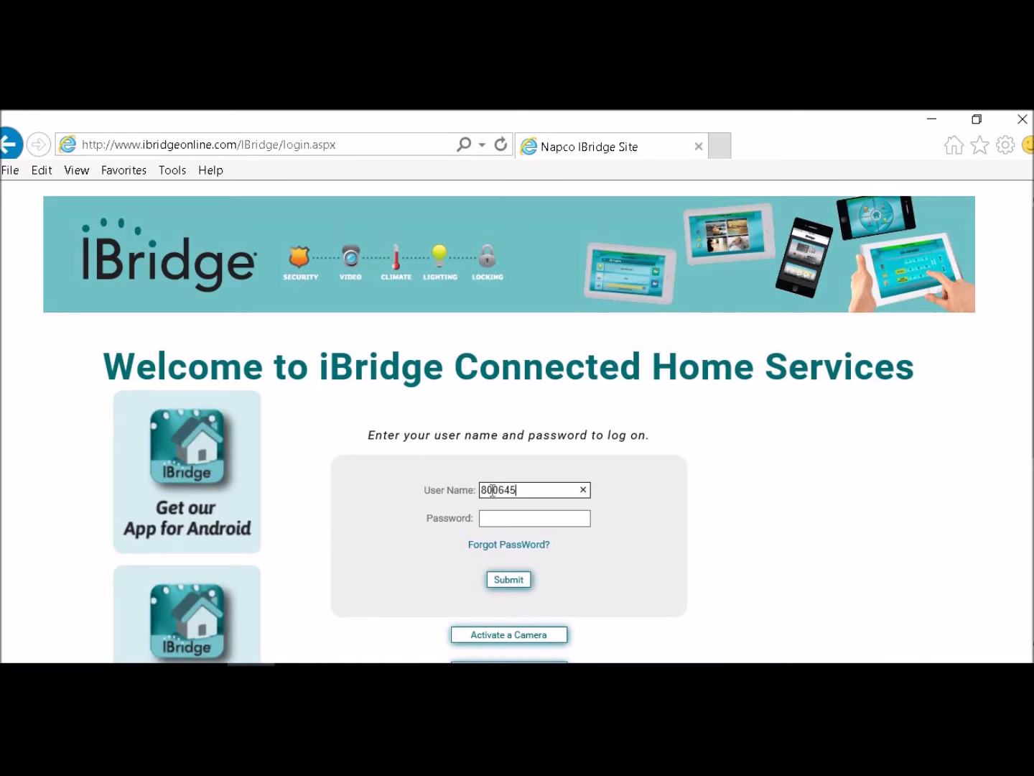
{"action": "left_click", "coordinate": [494, 520]}
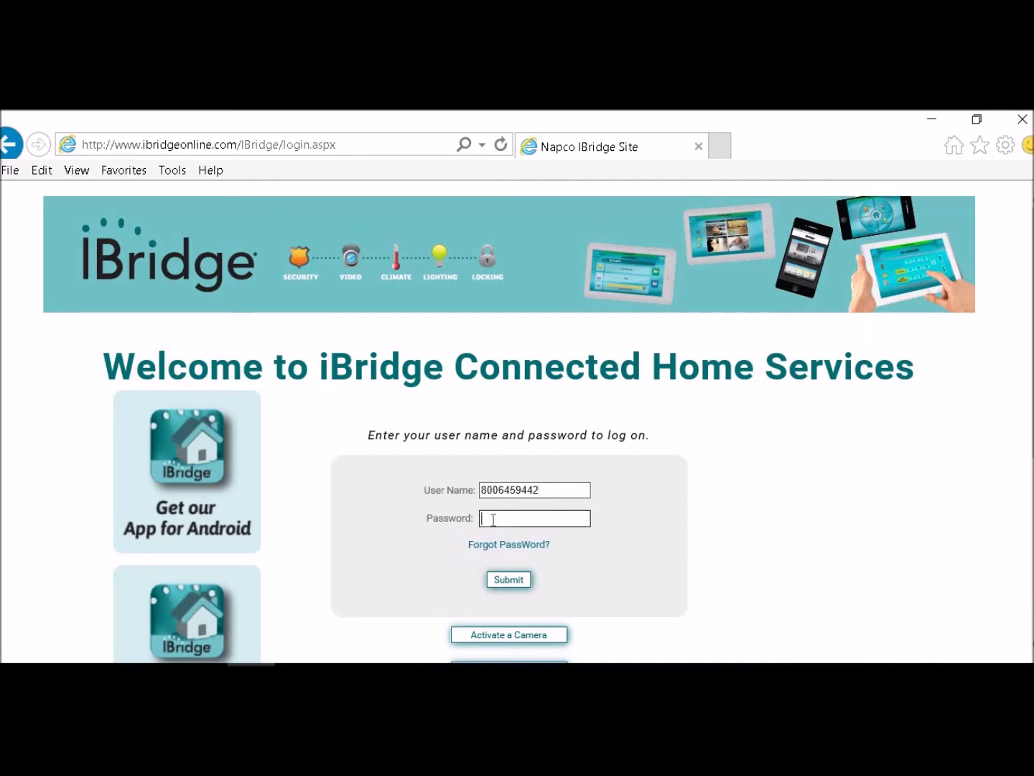
{"action": "type", "text": "•••••••••"}
{"action": "key", "text": "Return"}
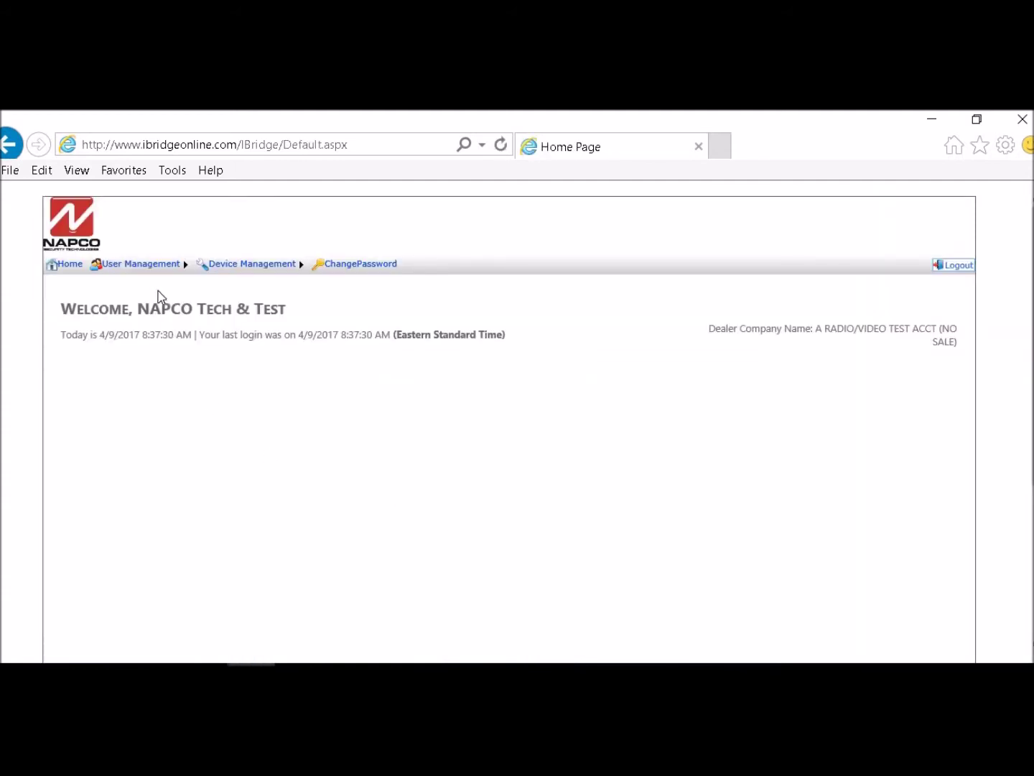
Open User Management > Manage Subscribers and go to page 2 of the 60 subscribers
{"action": "mouse_move", "coordinate": [153, 268]}
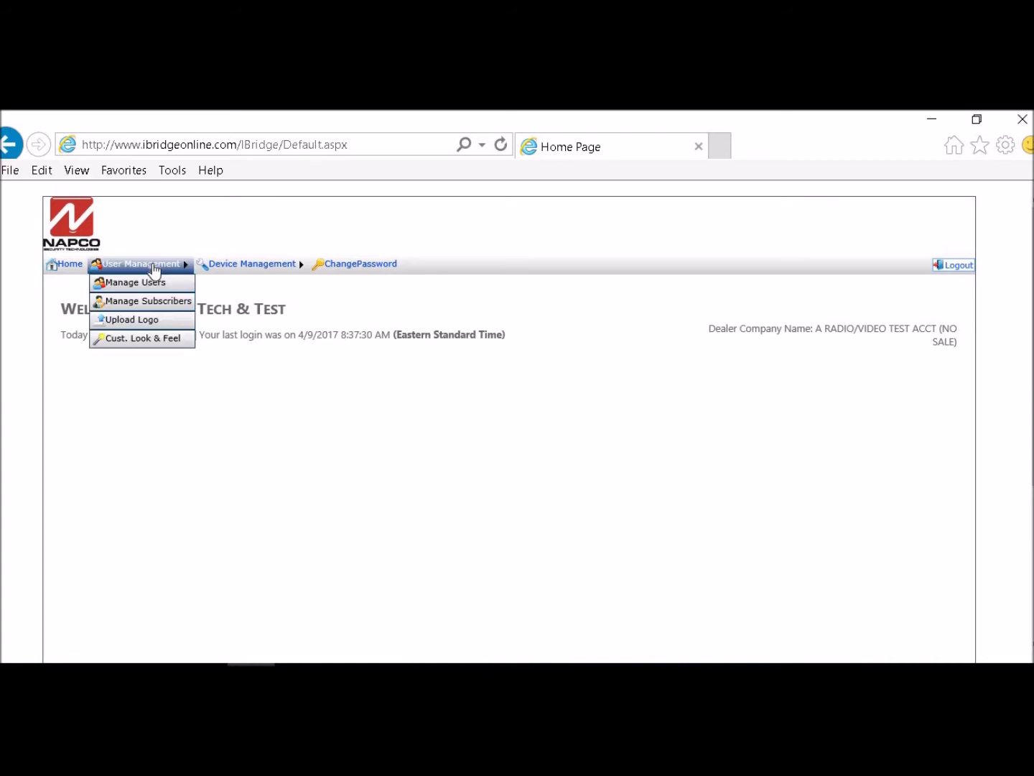
{"action": "left_click", "coordinate": [150, 301]}
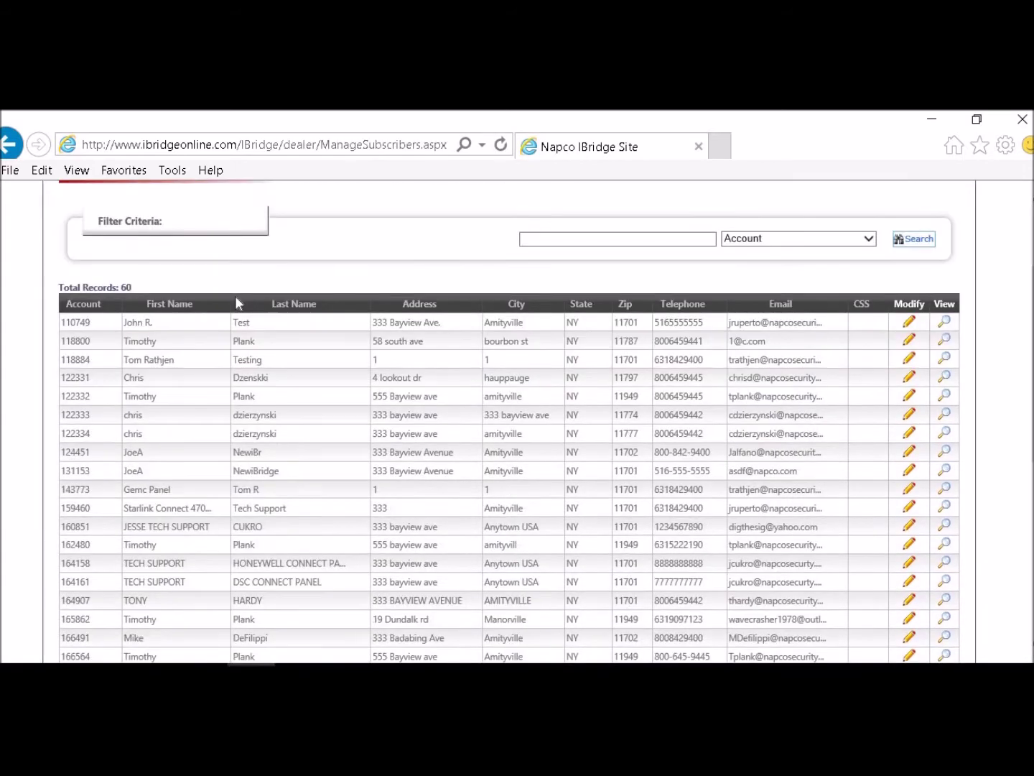
{"action": "scroll", "coordinate": [236, 297], "scroll_direction": "down", "scroll_amount": 3}
{"action": "scroll", "coordinate": [237, 296], "scroll_direction": "down", "scroll_amount": 3}
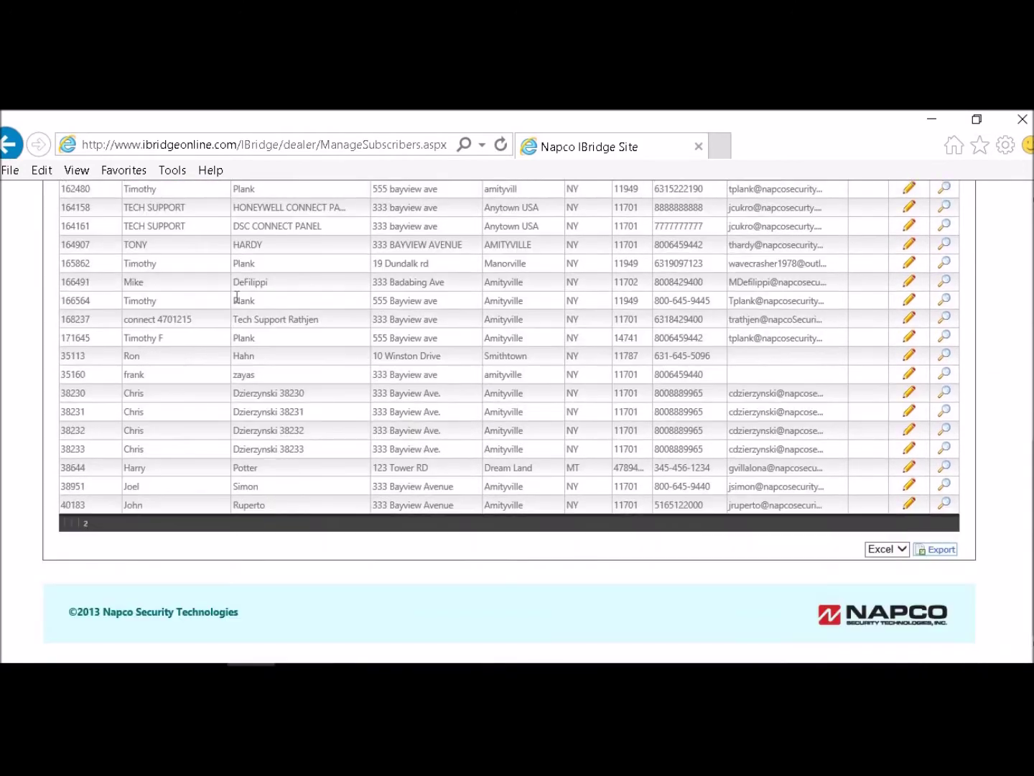
{"action": "left_click", "coordinate": [86, 523]}
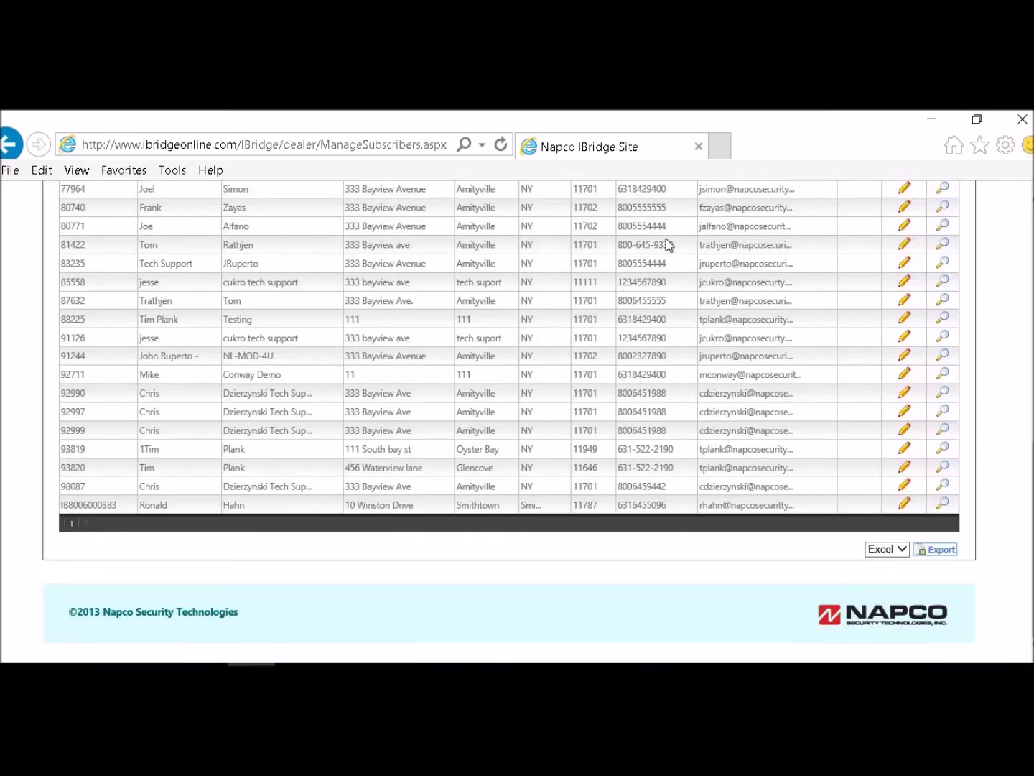
Edit the subscriber and retrieve its i/z Remote Settings (server 208.109.208.163:5050)
{"action": "left_click", "coordinate": [905, 245]}
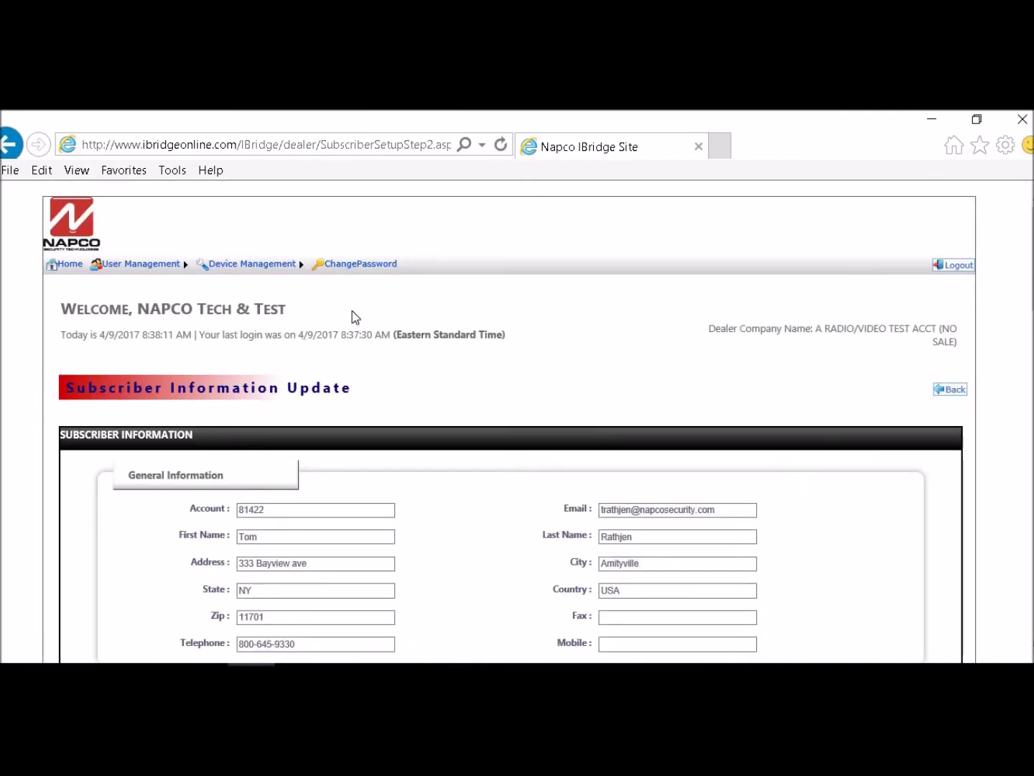
{"action": "scroll", "coordinate": [352, 316], "scroll_direction": "down", "scroll_amount": 3}
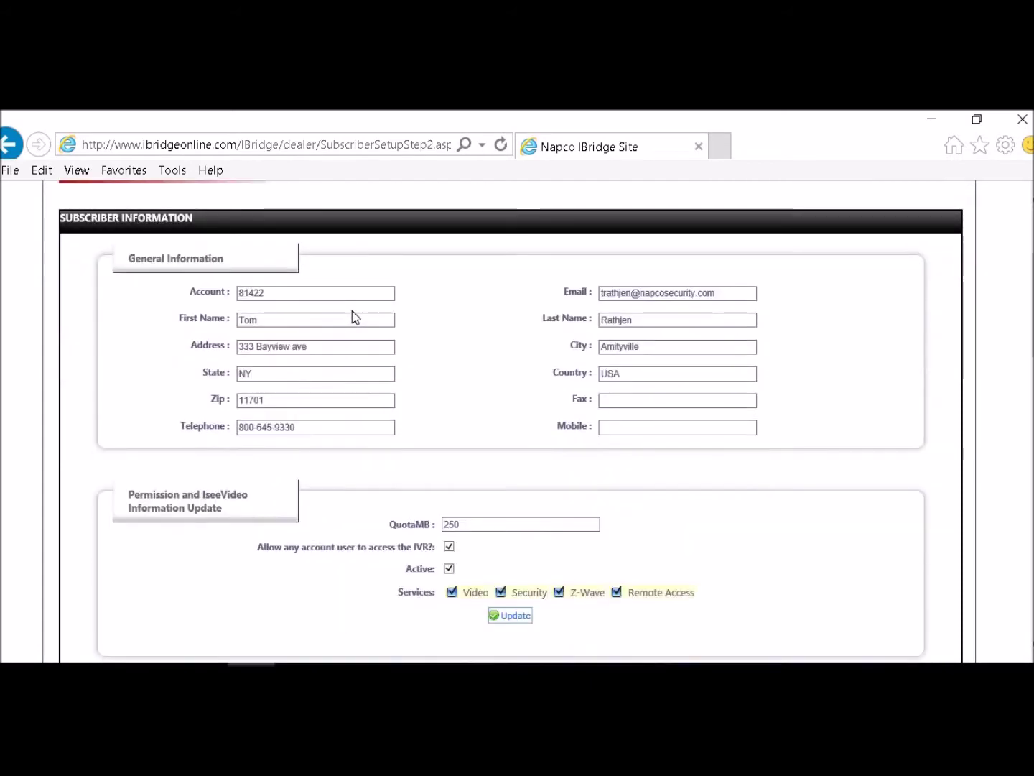
{"action": "scroll", "coordinate": [473, 269], "scroll_direction": "down", "scroll_amount": 1}
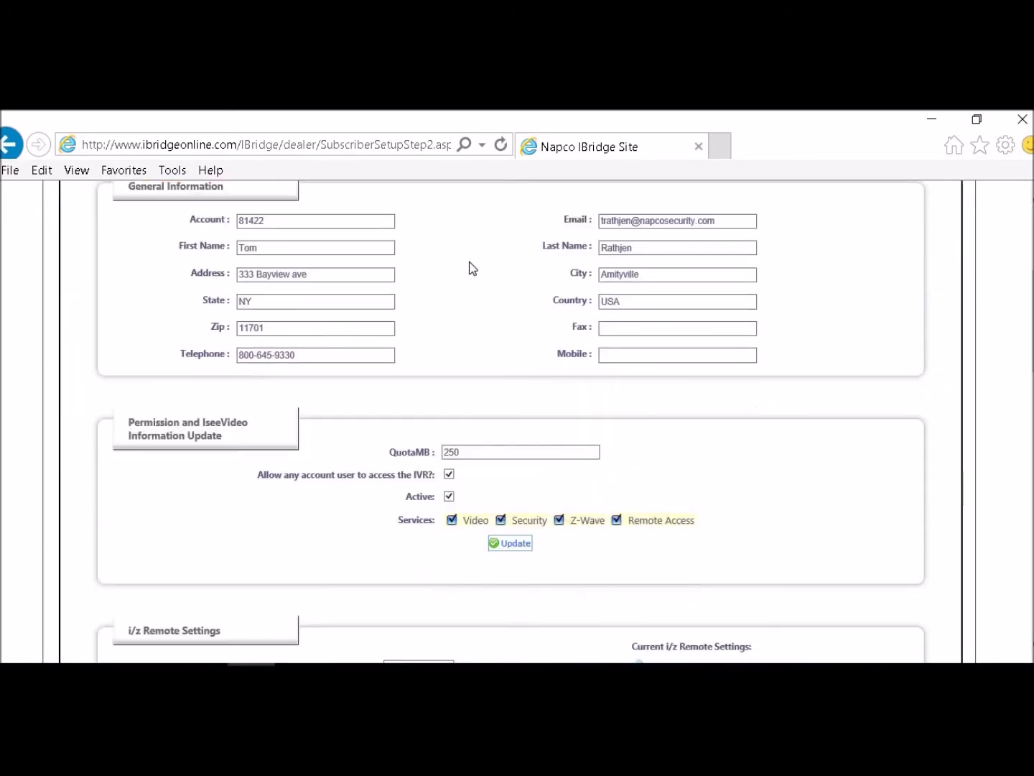
{"action": "scroll", "coordinate": [313, 309], "scroll_direction": "down", "scroll_amount": 1}
{"action": "scroll", "coordinate": [313, 309], "scroll_direction": "down", "scroll_amount": 1}
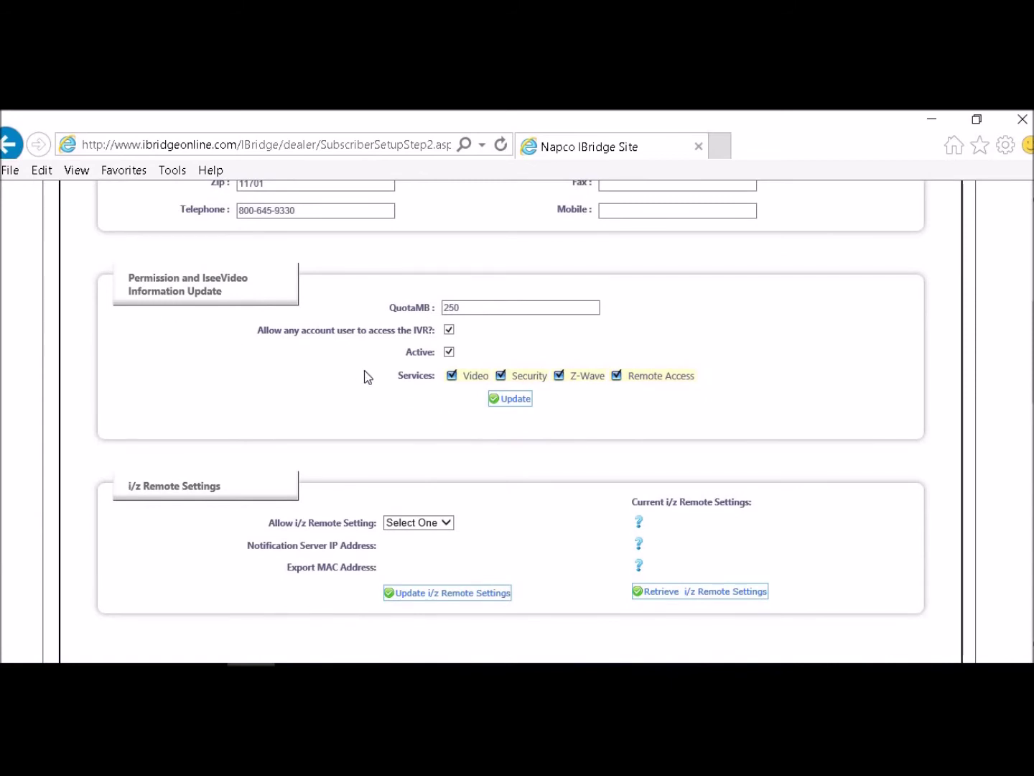
{"action": "scroll", "coordinate": [365, 376], "scroll_direction": "down", "scroll_amount": 2}
{"action": "scroll", "coordinate": [365, 376], "scroll_direction": "down", "scroll_amount": 1}
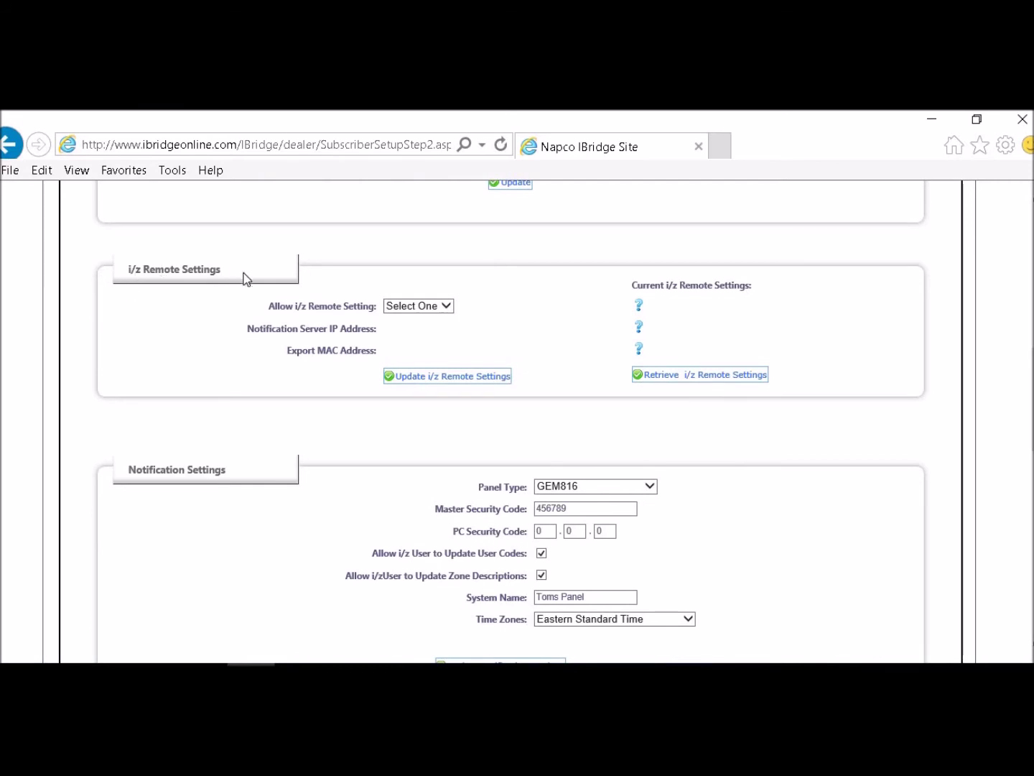
{"action": "left_click", "coordinate": [688, 374]}
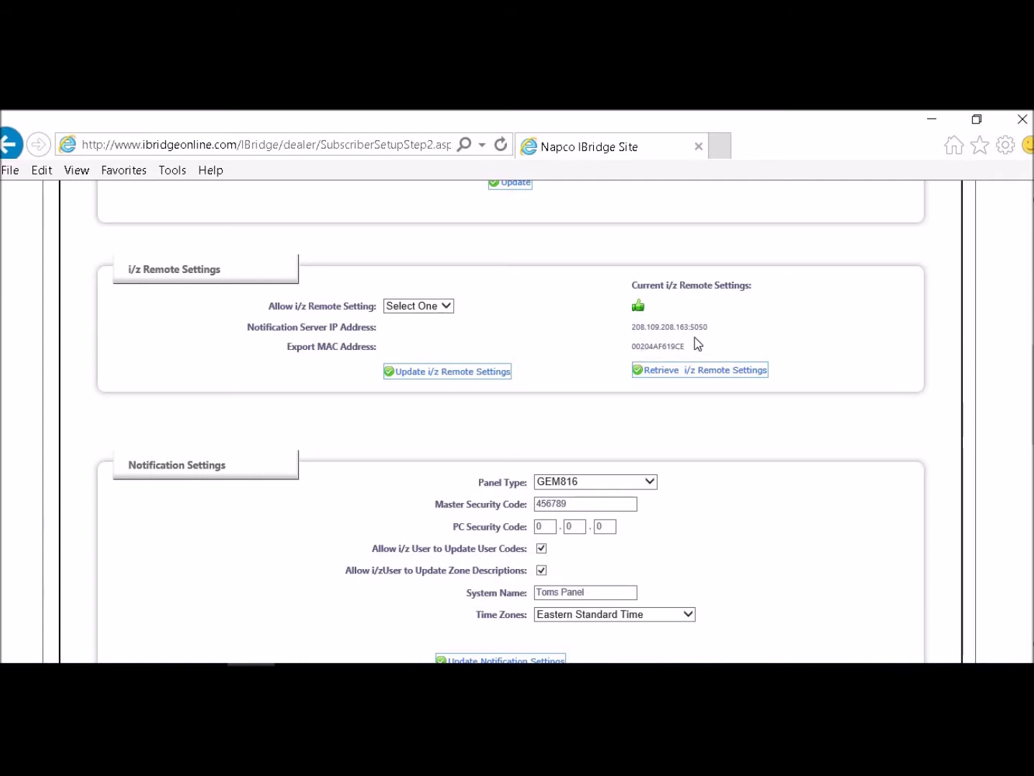
{"action": "scroll", "coordinate": [704, 332], "scroll_direction": "down", "scroll_amount": 3}
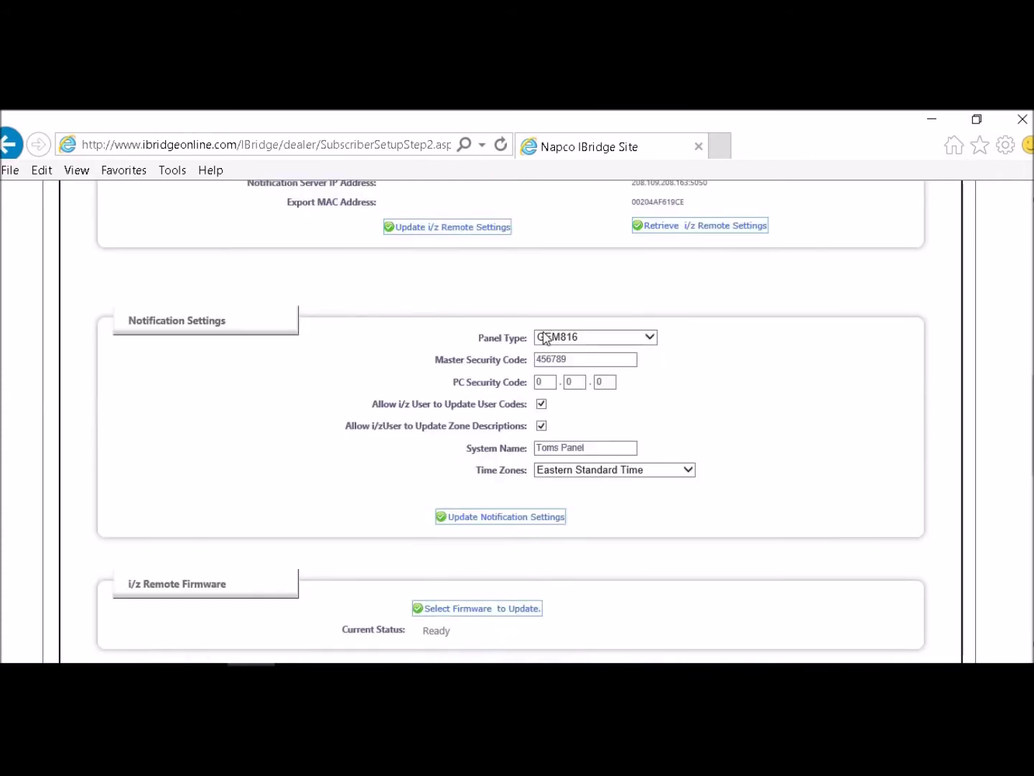
{"action": "left_click", "coordinate": [650, 337]}
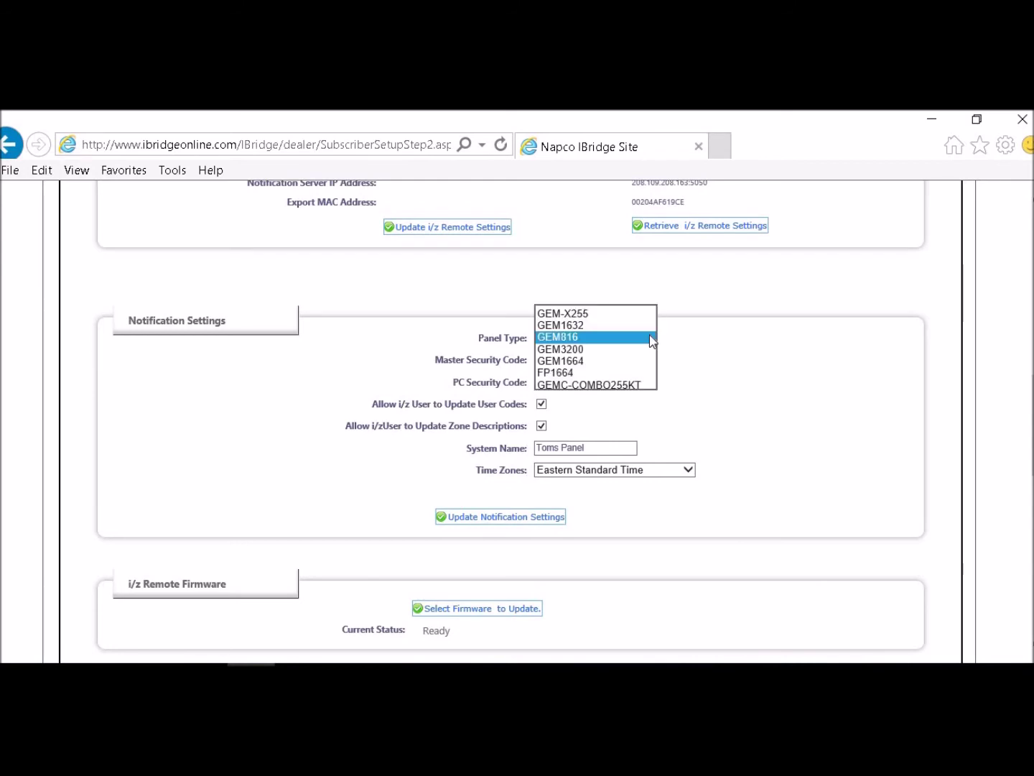
{"action": "left_click", "coordinate": [652, 339]}
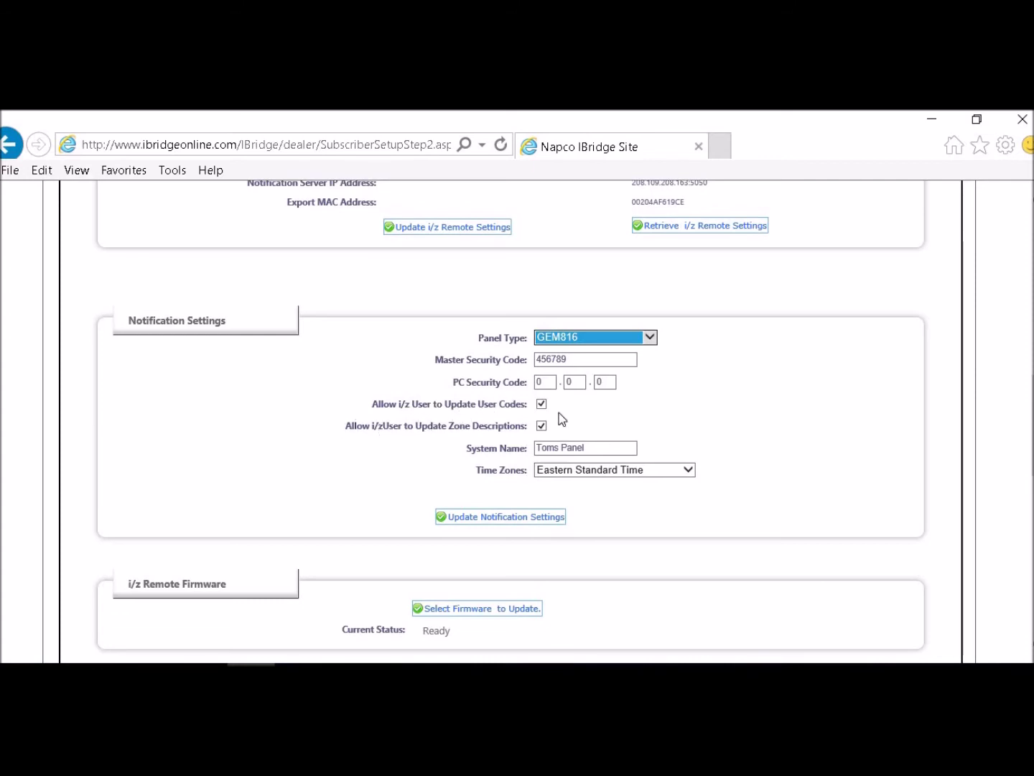
{"action": "scroll", "coordinate": [559, 418], "scroll_direction": "down", "scroll_amount": 1}
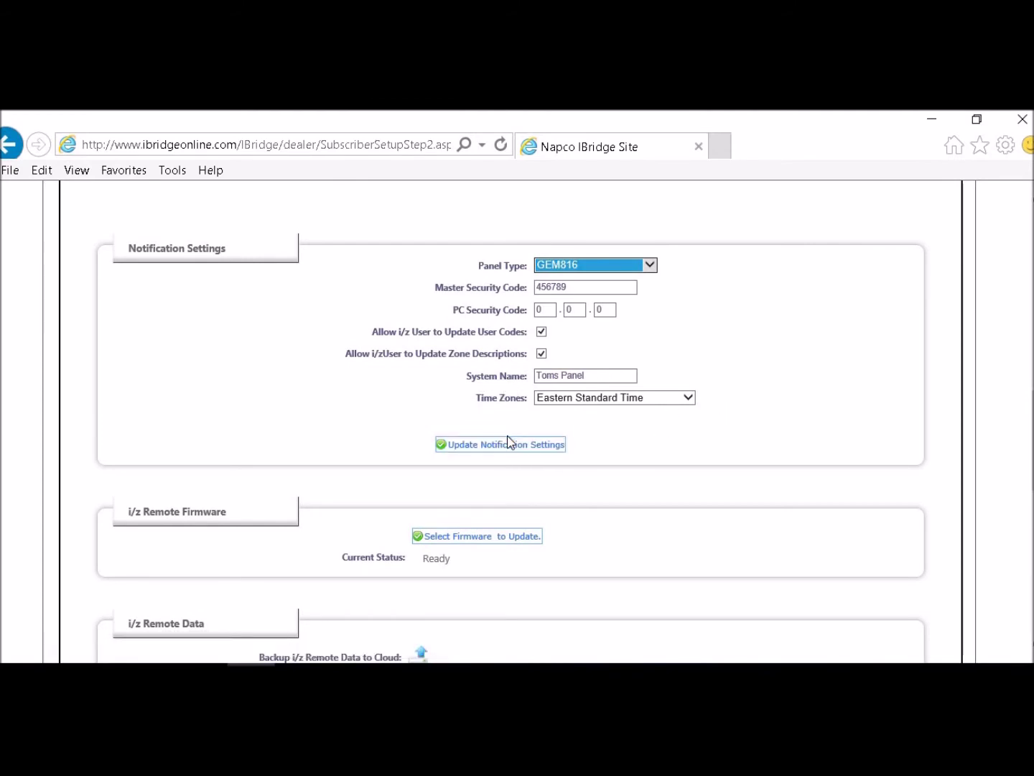
{"action": "scroll", "coordinate": [508, 441], "scroll_direction": "down", "scroll_amount": 6}
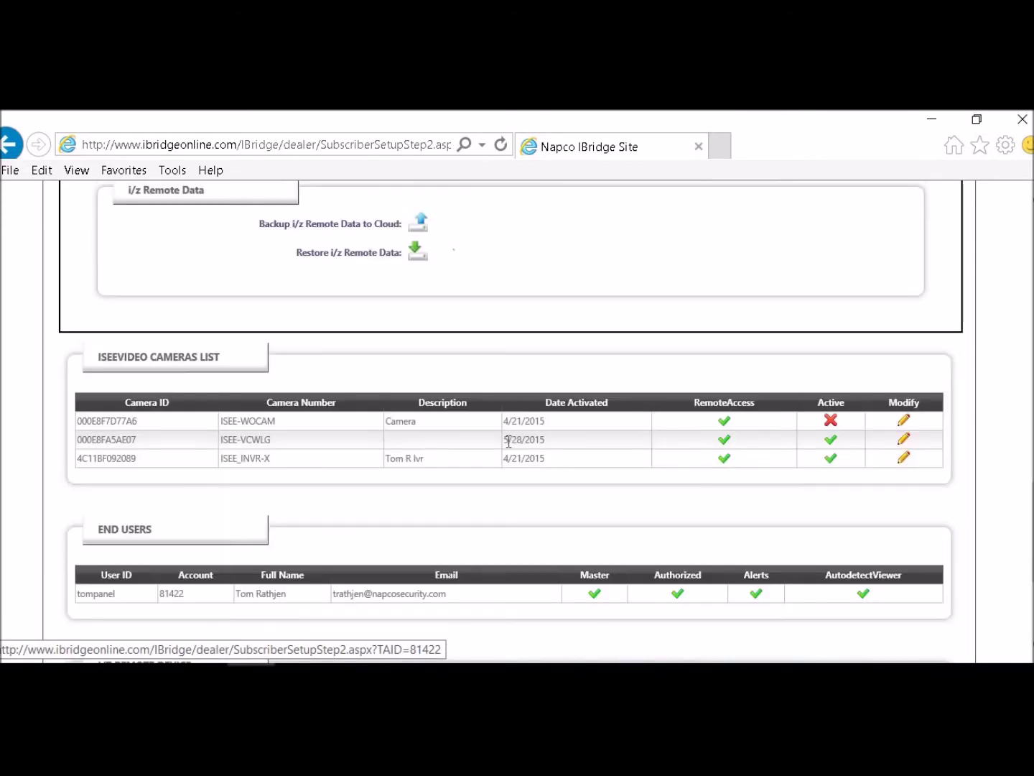
{"action": "scroll", "coordinate": [509, 441], "scroll_direction": "up", "scroll_amount": 5}
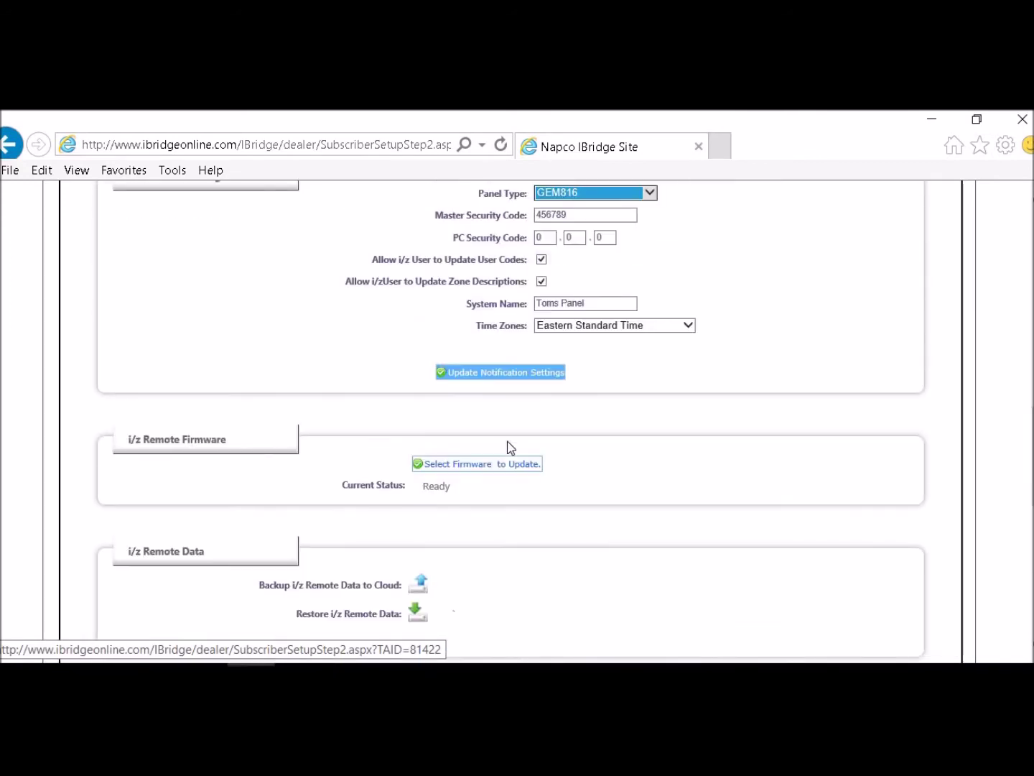
{"action": "scroll", "coordinate": [510, 446], "scroll_direction": "up", "scroll_amount": 3}
{"action": "scroll", "coordinate": [543, 342], "scroll_direction": "up", "scroll_amount": 4}
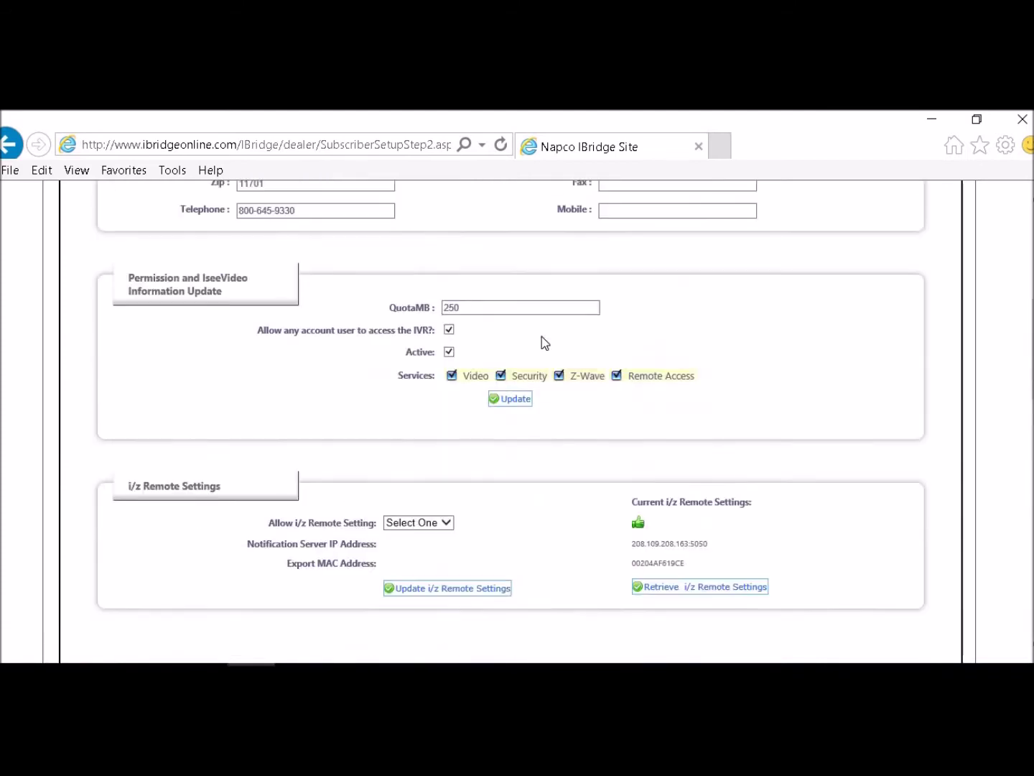
{"action": "scroll", "coordinate": [544, 340], "scroll_direction": "up", "scroll_amount": 6}
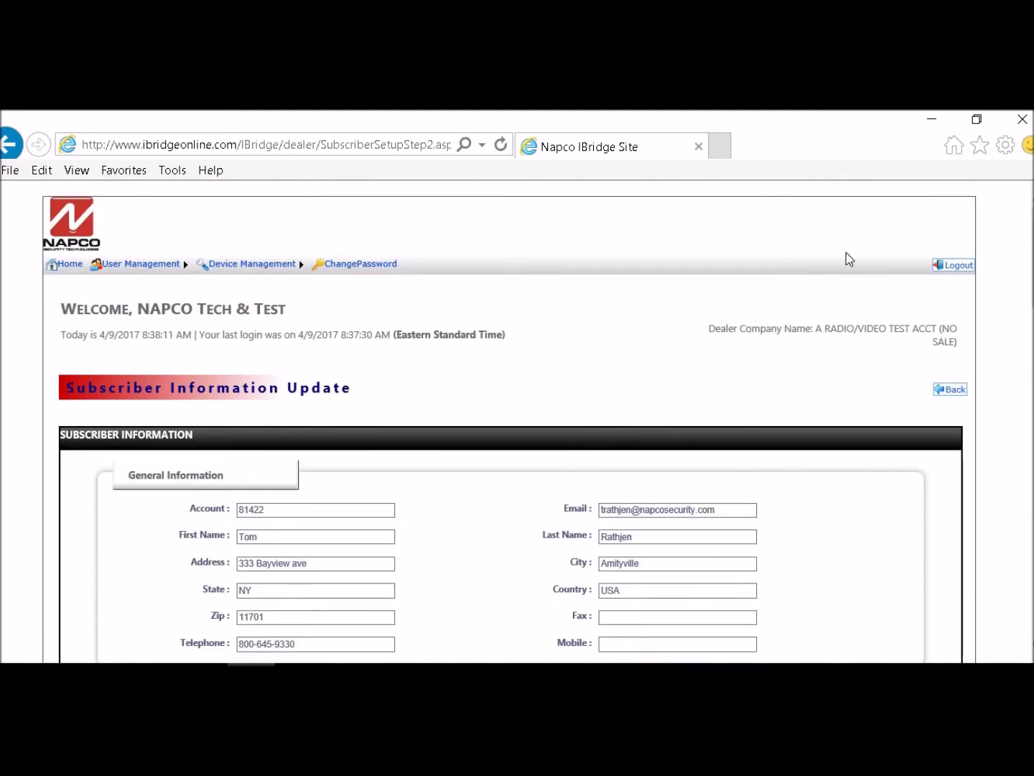
Log out of the dealer account and sign back in with the subscriber's user name and password
{"action": "left_click", "coordinate": [955, 265]}
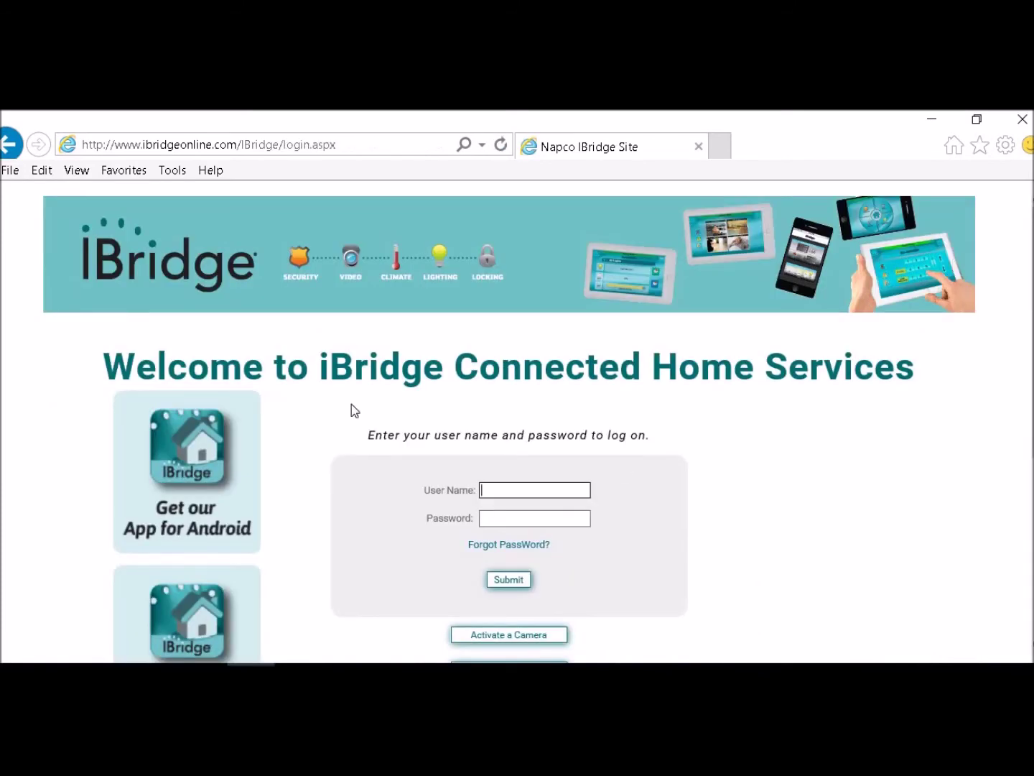
{"action": "type", "text": "tompanels"}
{"action": "left_click", "coordinate": [486, 521]}
{"action": "type", "text": "***"}
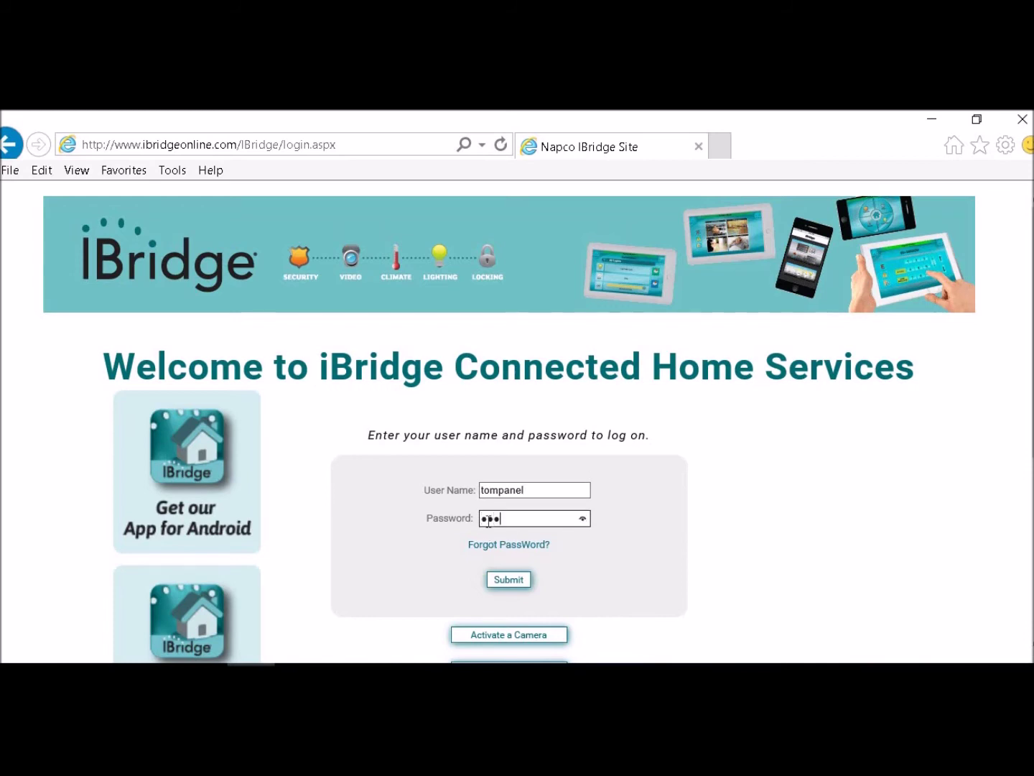
{"action": "type", "text": "*"}
{"action": "left_click", "coordinate": [526, 582]}
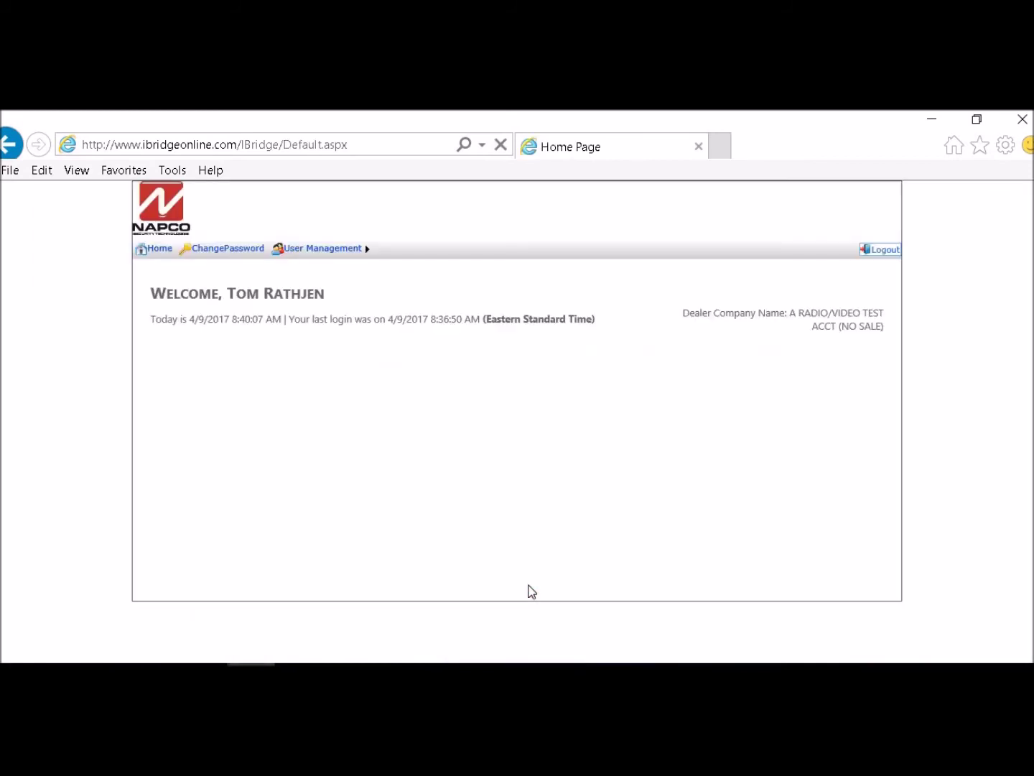
{"action": "scroll", "coordinate": [668, 329], "scroll_direction": "down", "scroll_amount": 1}
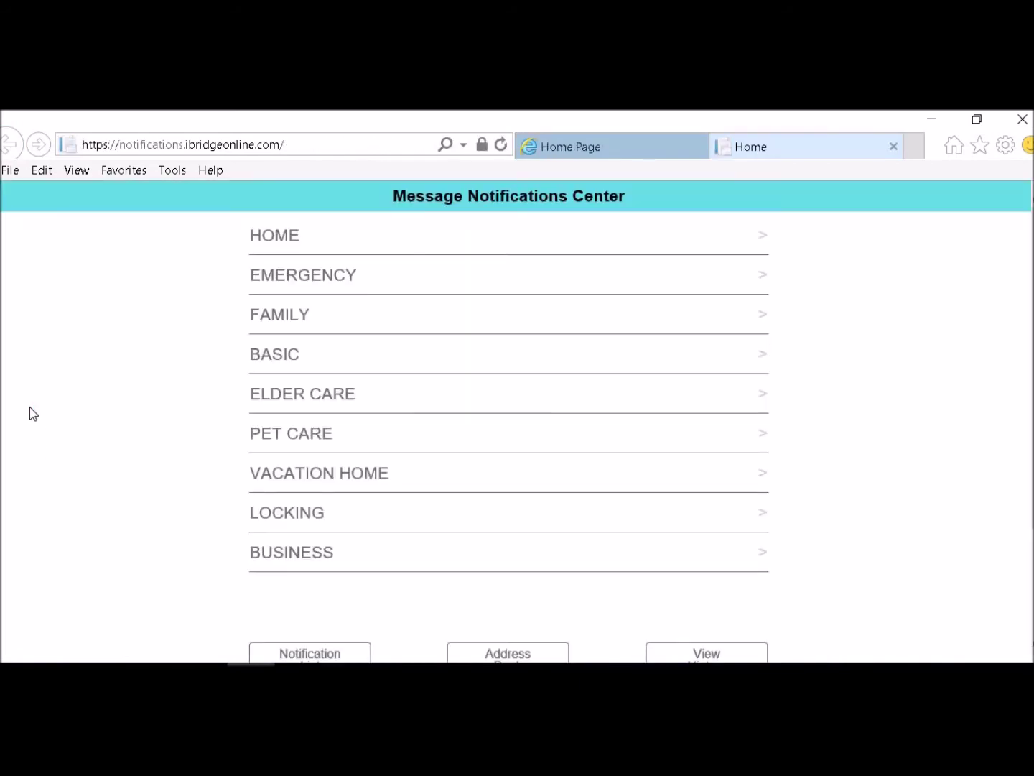
Open User Codes from the Message Notifications Center to get the master user code prompt
{"action": "scroll", "coordinate": [29, 407], "scroll_direction": "down", "scroll_amount": 2}
{"action": "scroll", "coordinate": [29, 407], "scroll_direction": "up", "scroll_amount": 2}
{"action": "scroll", "coordinate": [32, 413], "scroll_direction": "down", "scroll_amount": 2}
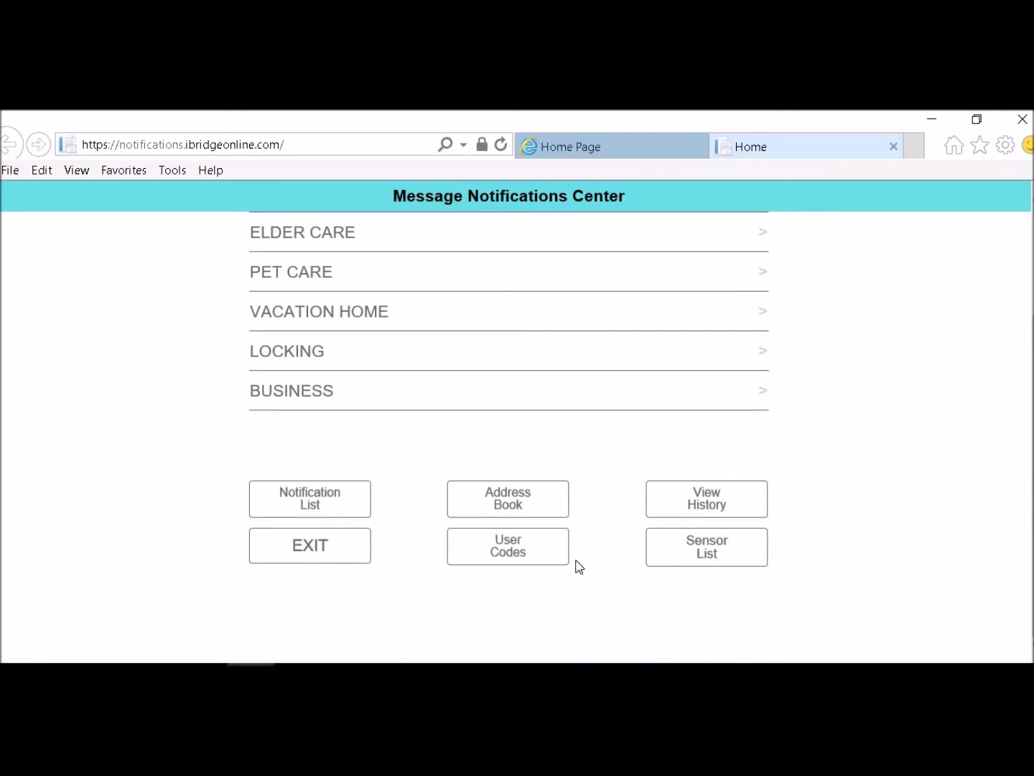
{"action": "left_click", "coordinate": [527, 551]}
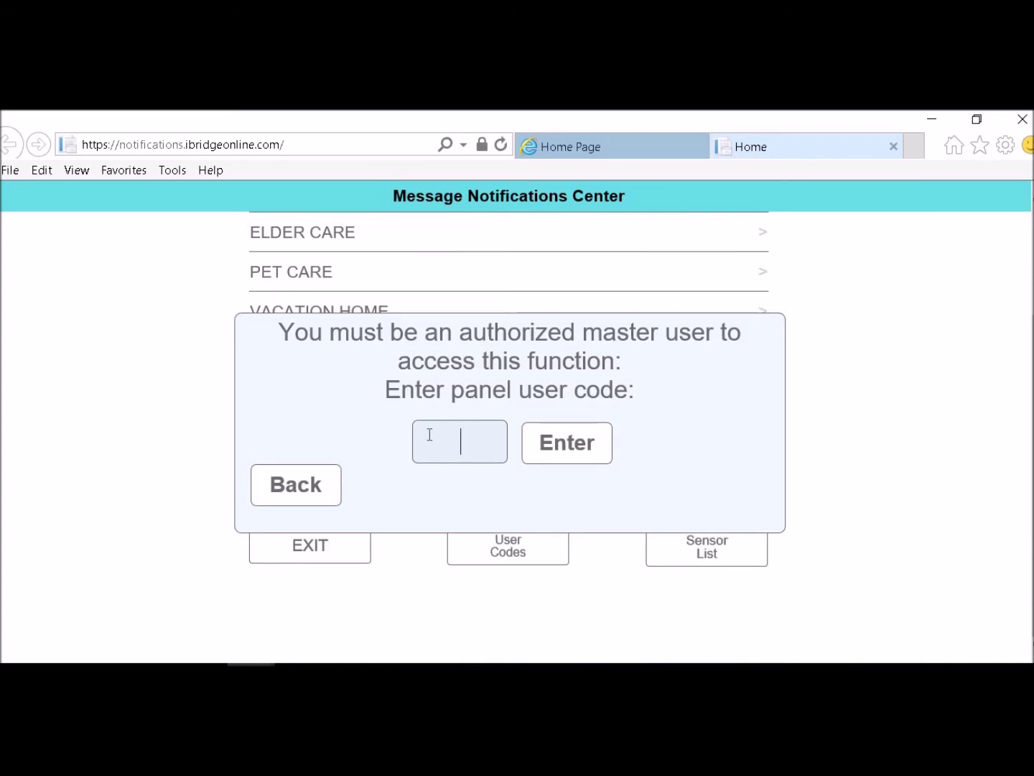
Enter the master panel user code and review the 16 user slots in User Code Management
{"action": "type", "text": "123"}
{"action": "left_click", "coordinate": [547, 443]}
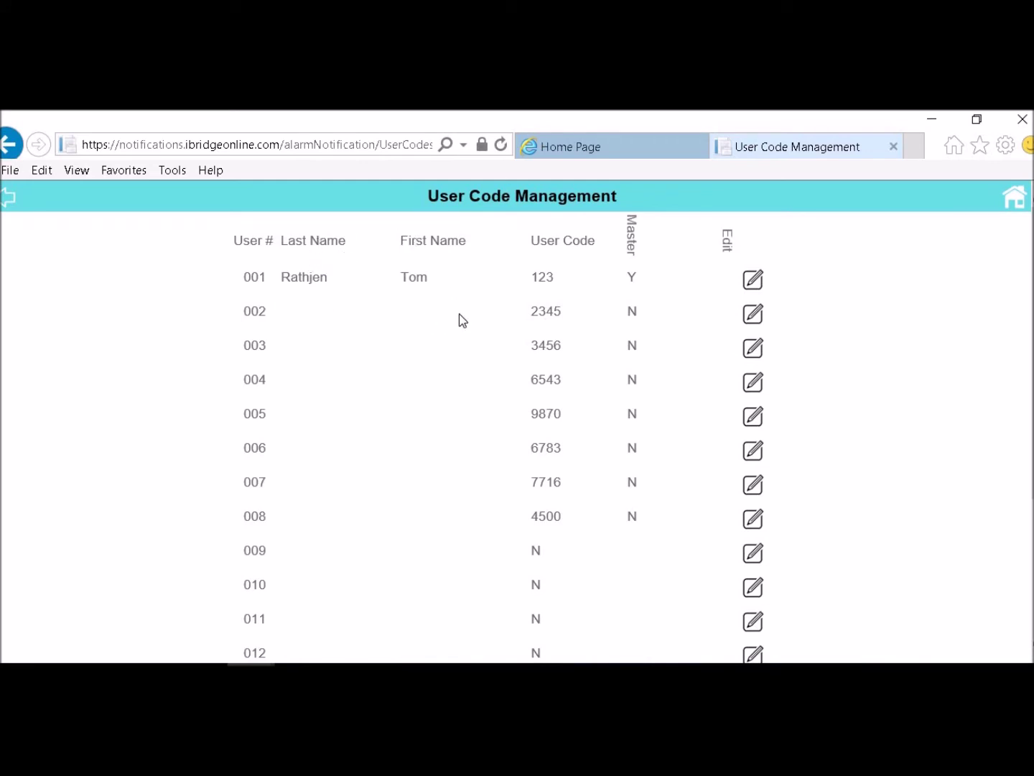
{"action": "scroll", "coordinate": [520, 359], "scroll_direction": "down", "scroll_amount": 3}
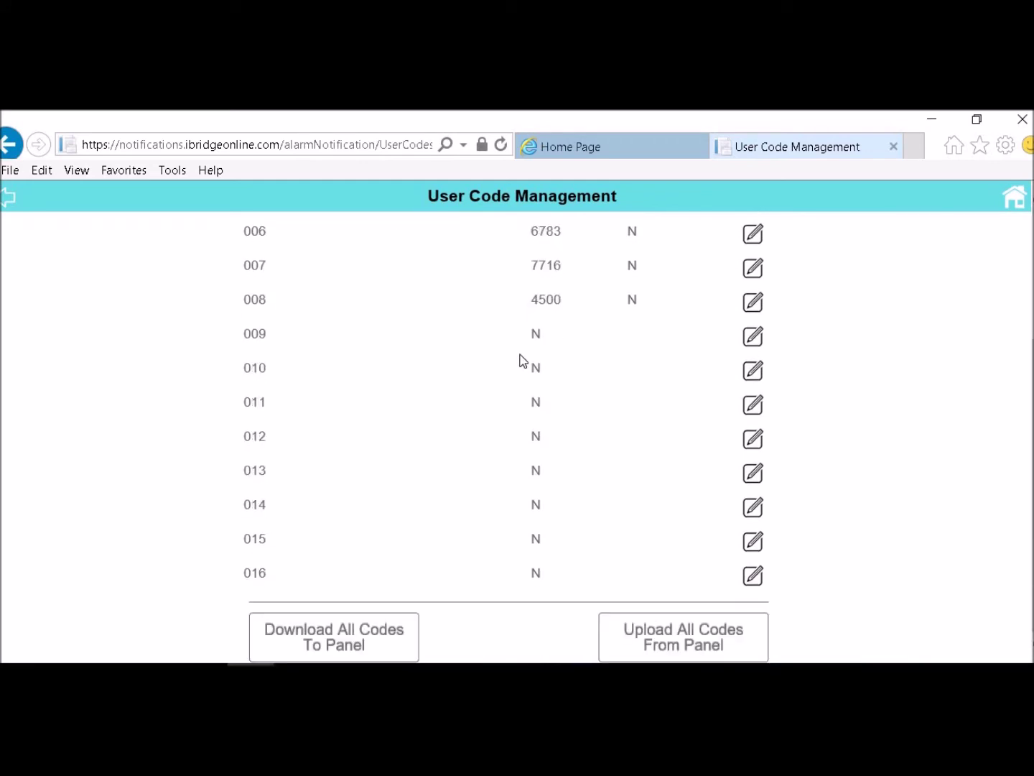
{"action": "scroll", "coordinate": [522, 361], "scroll_direction": "up", "scroll_amount": 3}
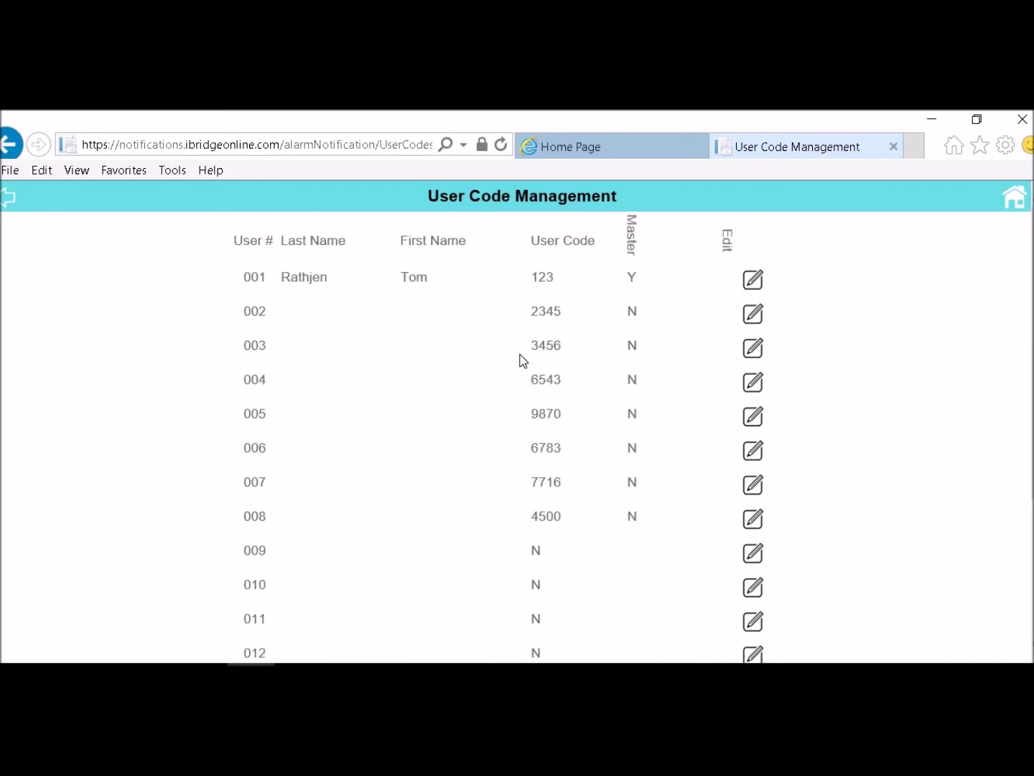
Review zones 001–009 in the Sensor List, then return to the Message Notifications Center
{"action": "left_click", "coordinate": [10, 201]}
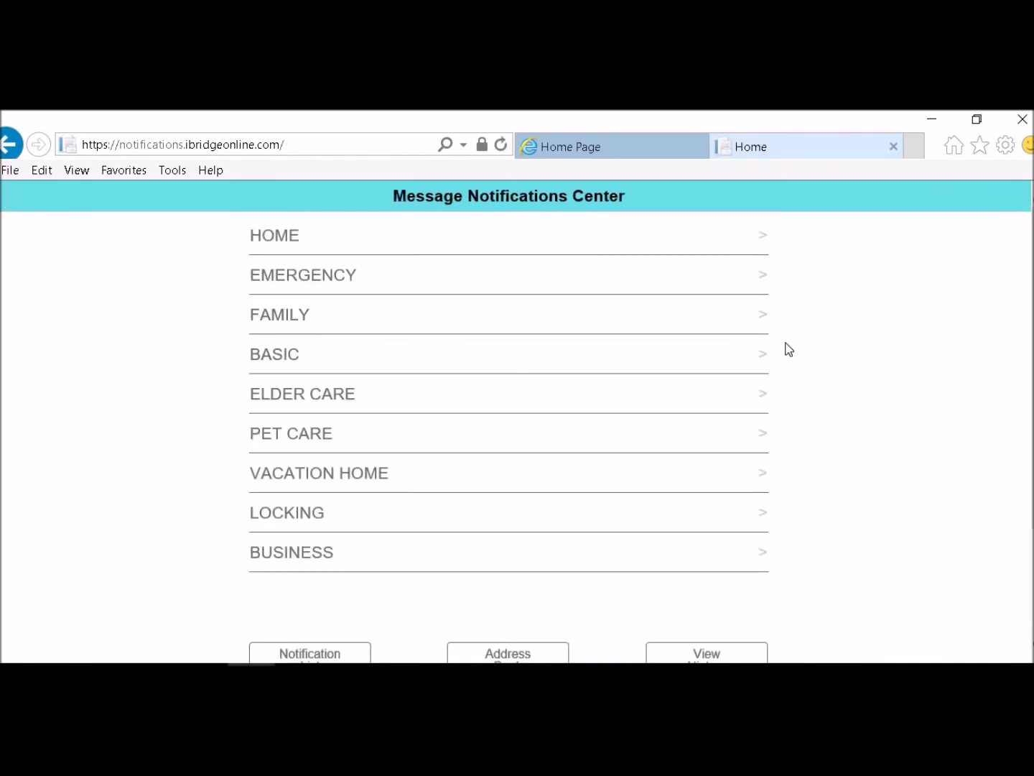
{"action": "scroll", "coordinate": [786, 348], "scroll_direction": "down", "scroll_amount": 2}
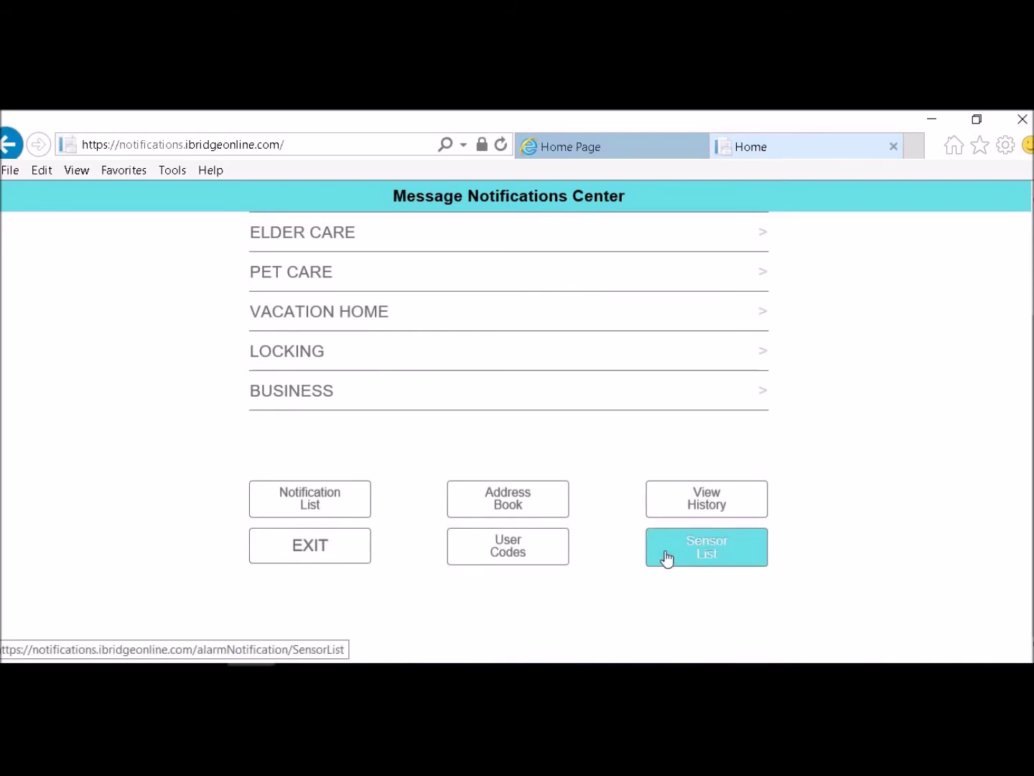
{"action": "left_click", "coordinate": [708, 550]}
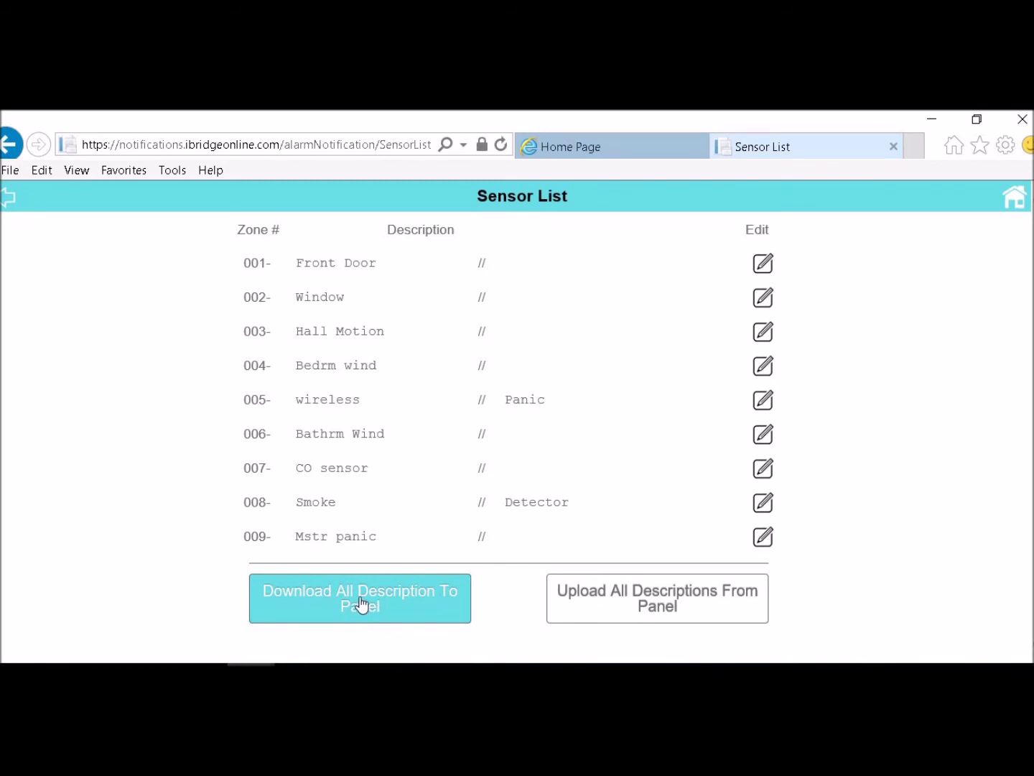
{"action": "left_click", "coordinate": [8, 204]}
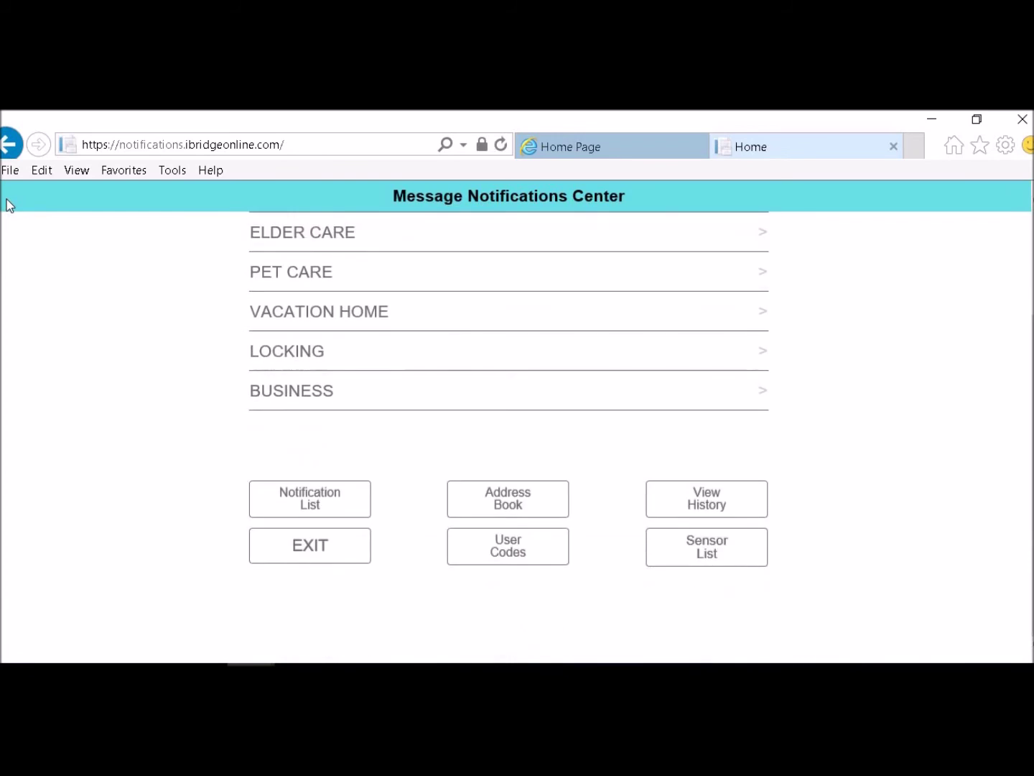
{"action": "left_click", "coordinate": [509, 501]}
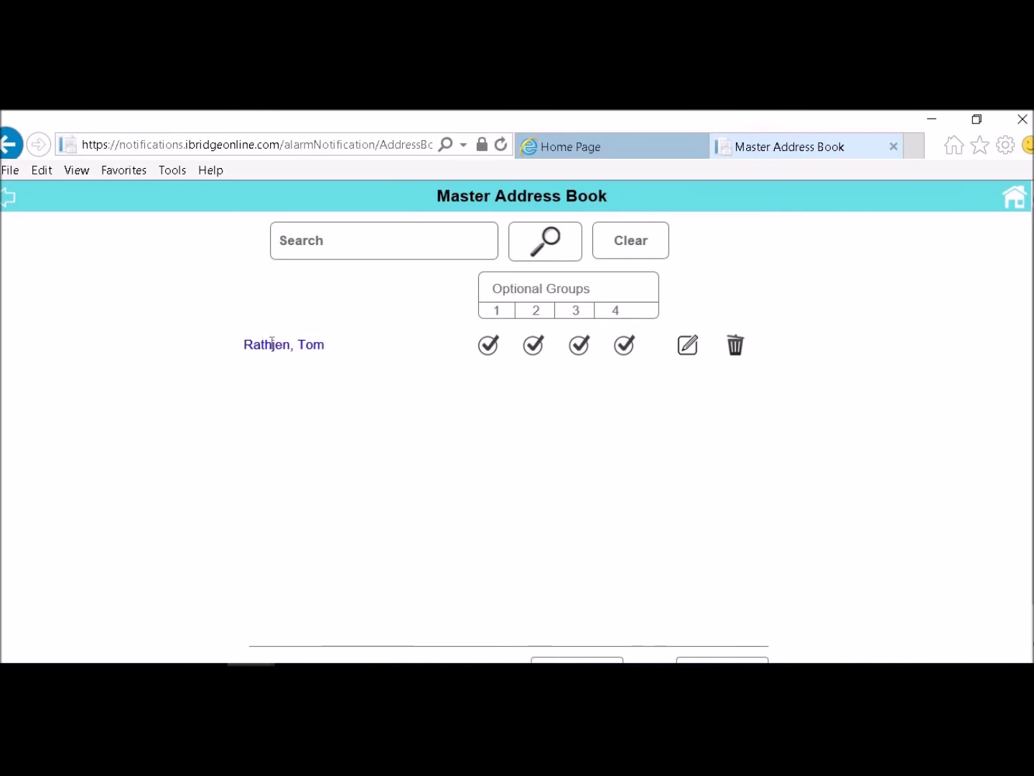
{"action": "scroll", "coordinate": [590, 263], "scroll_direction": "down", "scroll_amount": 1}
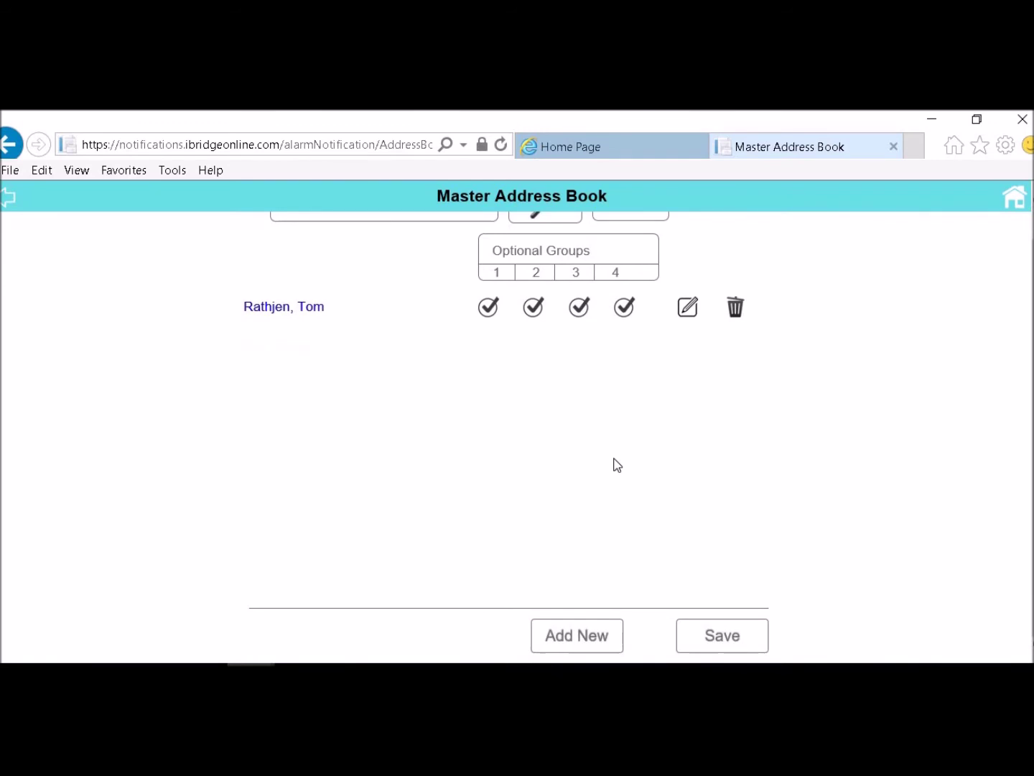
{"action": "left_click", "coordinate": [569, 647]}
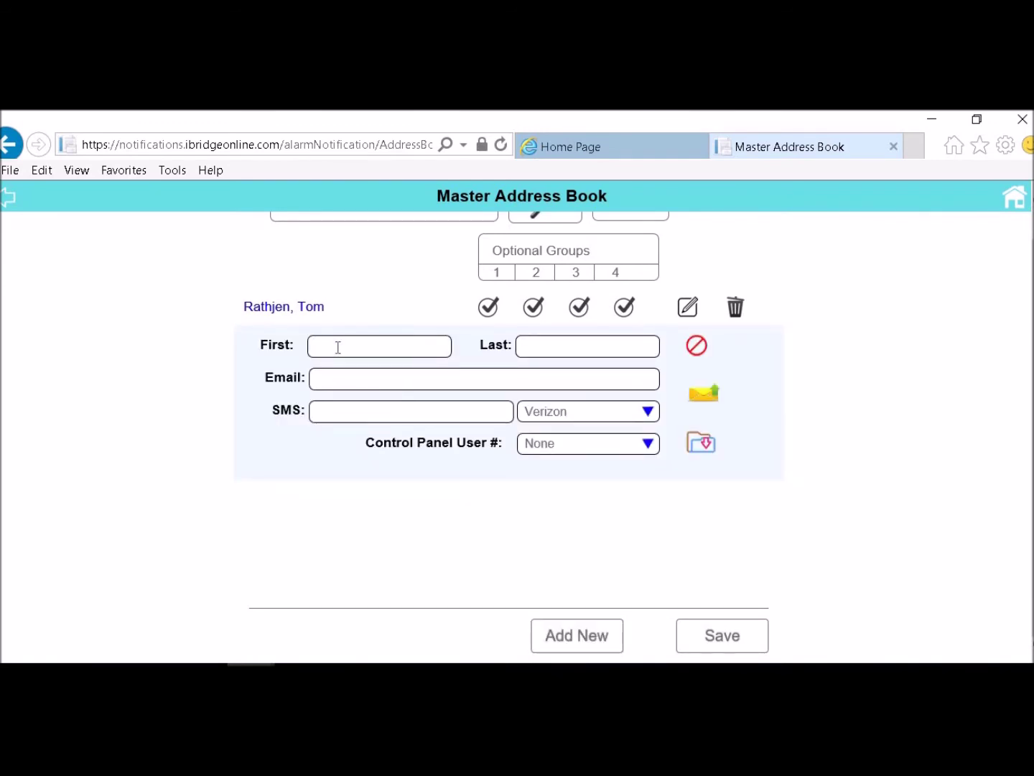
{"action": "left_click", "coordinate": [553, 344]}
{"action": "left_click", "coordinate": [334, 417]}
{"action": "left_click", "coordinate": [334, 414]}
{"action": "left_click", "coordinate": [650, 412]}
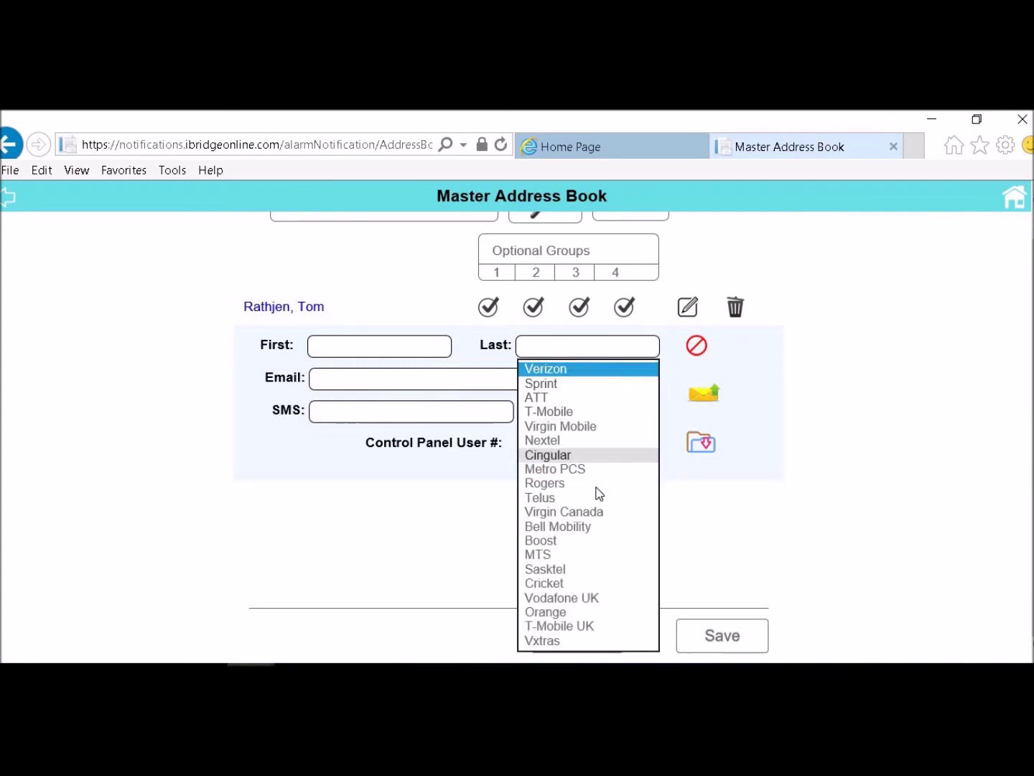
{"action": "left_click", "coordinate": [763, 444]}
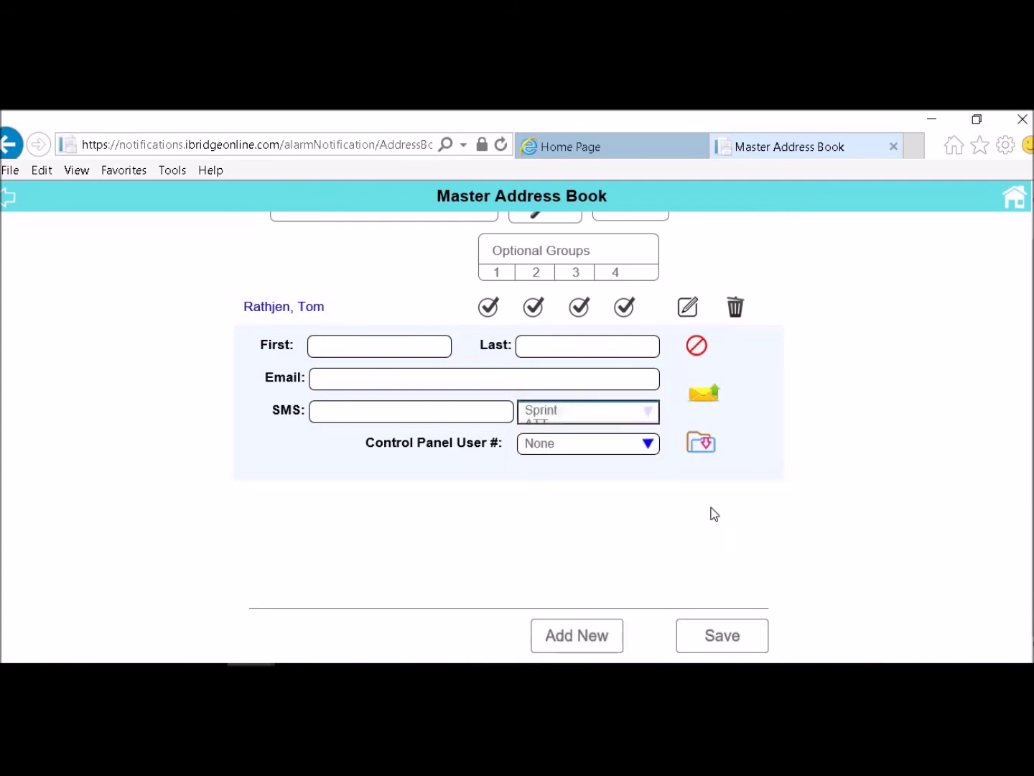
{"action": "left_click", "coordinate": [649, 444]}
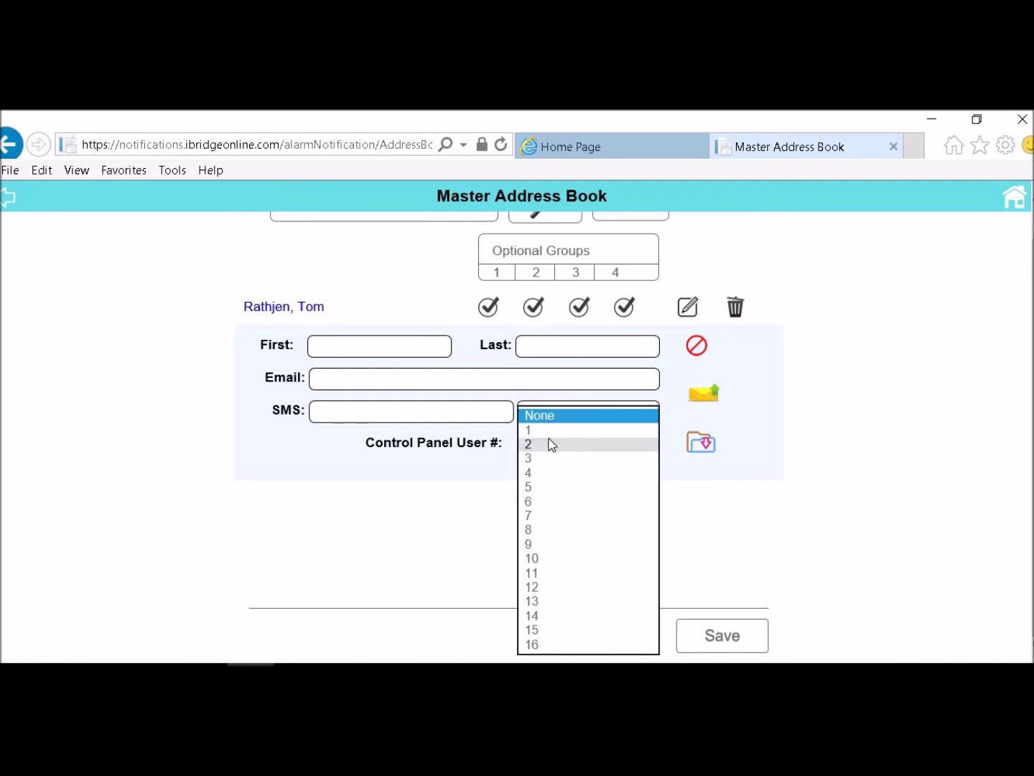
{"action": "left_click", "coordinate": [773, 454]}
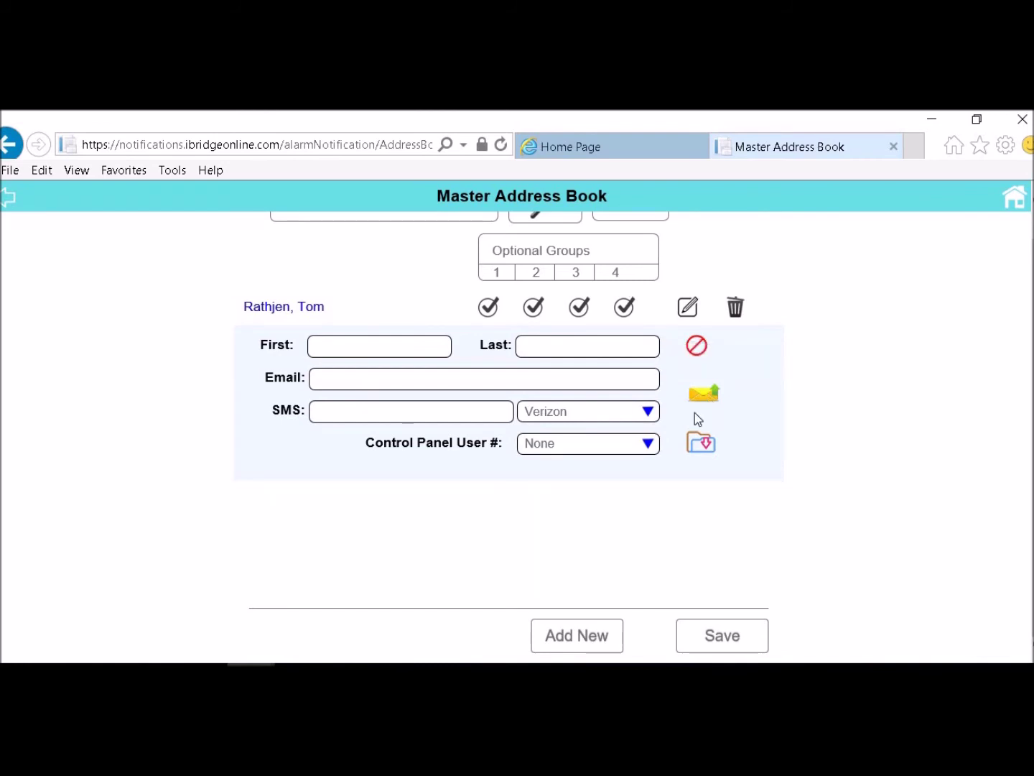
{"action": "scroll", "coordinate": [503, 445], "scroll_direction": "up", "scroll_amount": 1}
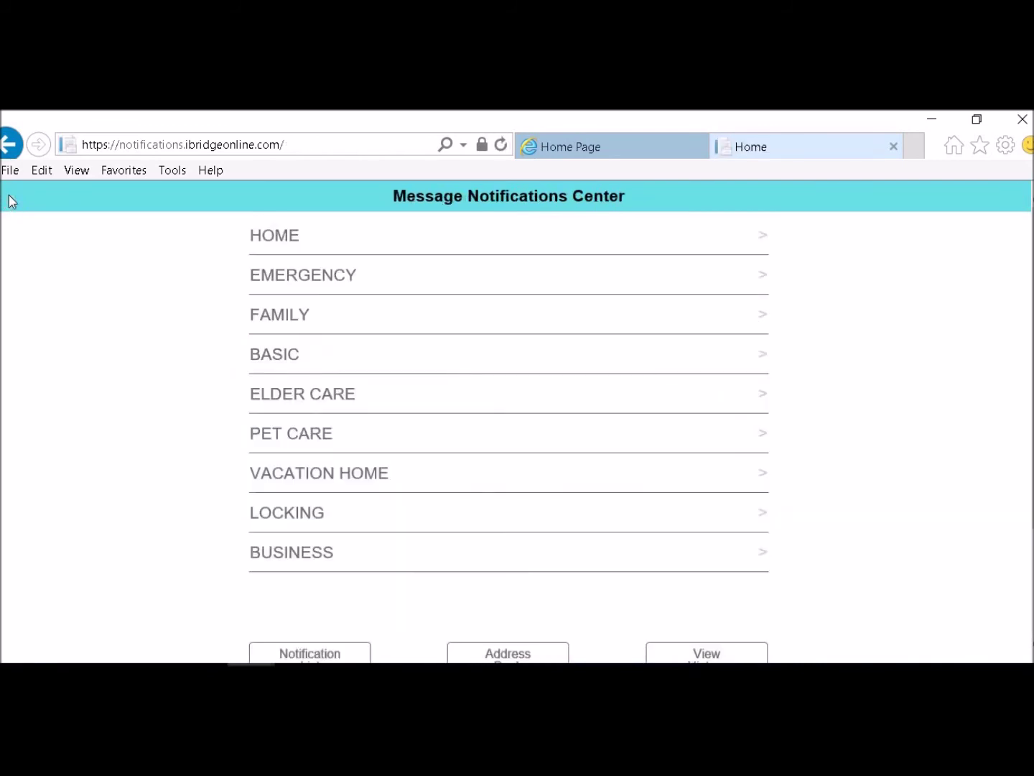
Filter the Review or Edit Notifications list to Alarm Event
{"action": "scroll", "coordinate": [145, 416], "scroll_direction": "down", "scroll_amount": 4}
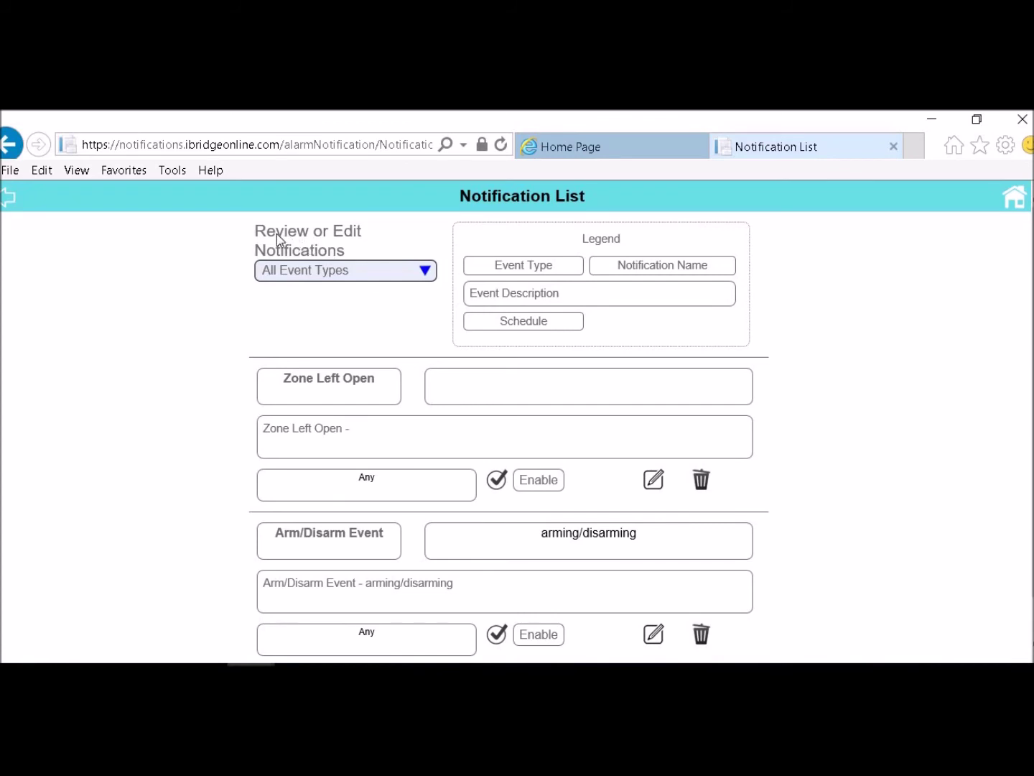
{"action": "left_click", "coordinate": [427, 274]}
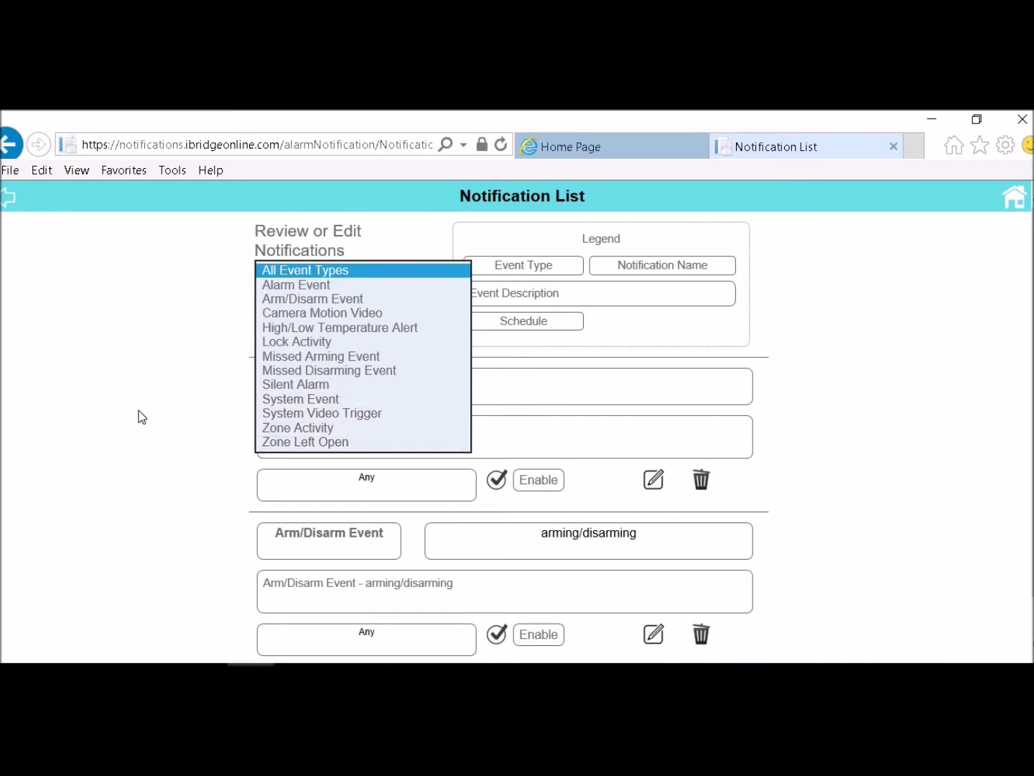
{"action": "left_click", "coordinate": [300, 286]}
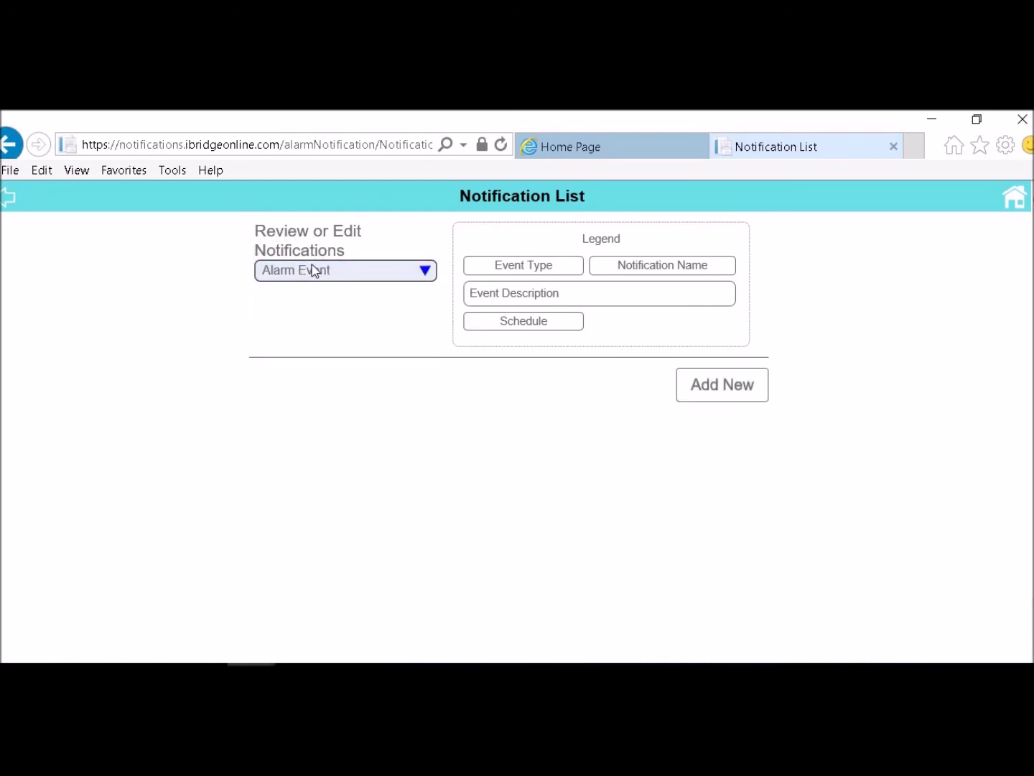
Add a new alarm notification named 'alarm event'
{"action": "left_click", "coordinate": [702, 395]}
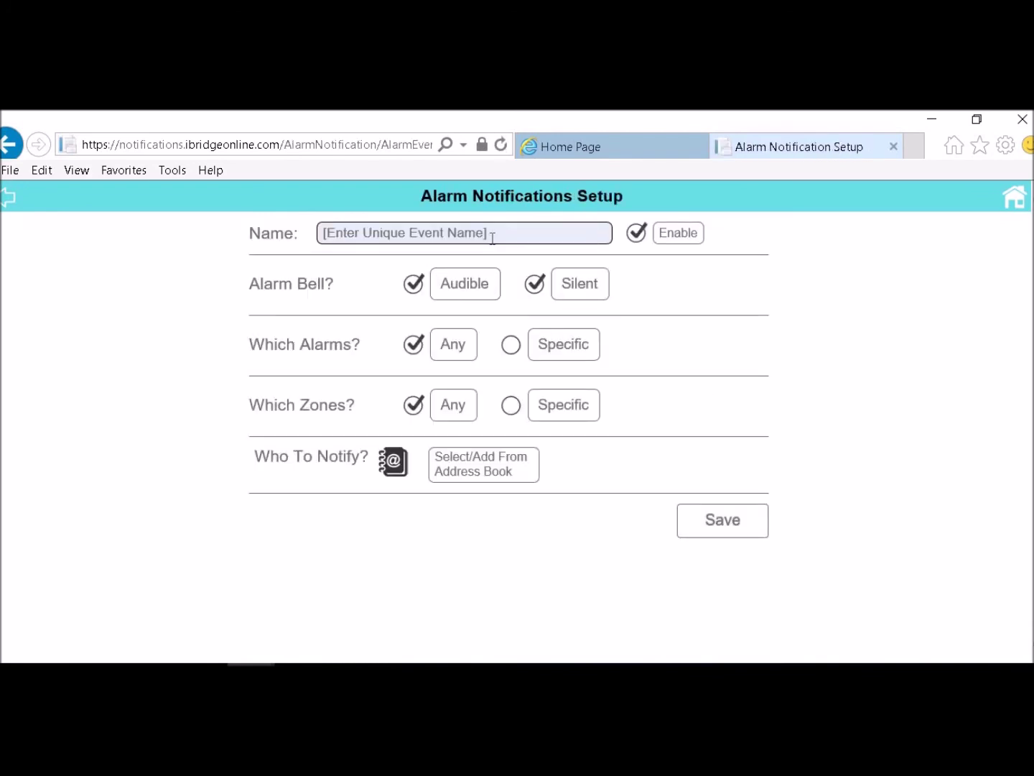
{"action": "left_click", "coordinate": [493, 235]}
{"action": "type", "text": "alalrm"}
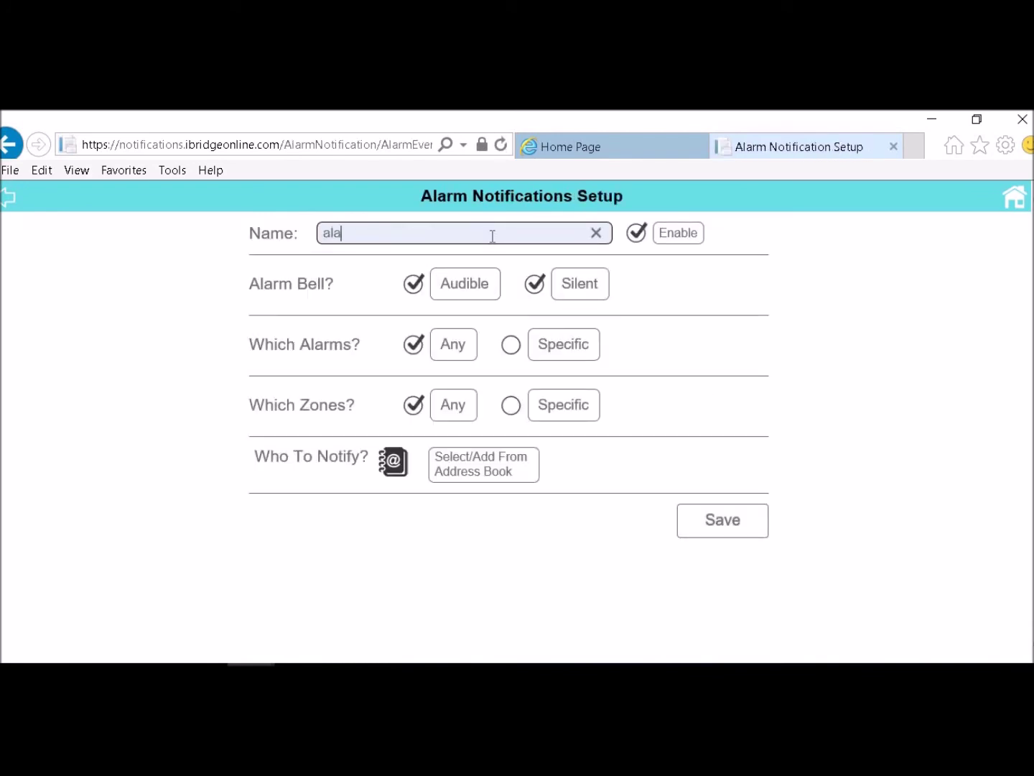
{"action": "key", "text": "BackSpace"}
{"action": "key", "text": "BackSpace"}
{"action": "key", "text": "BackSpace"}
{"action": "type", "text": "rm event"}
Limit it to specific alarm types and specific zones 003, 004 and 006
{"action": "left_click", "coordinate": [512, 353]}
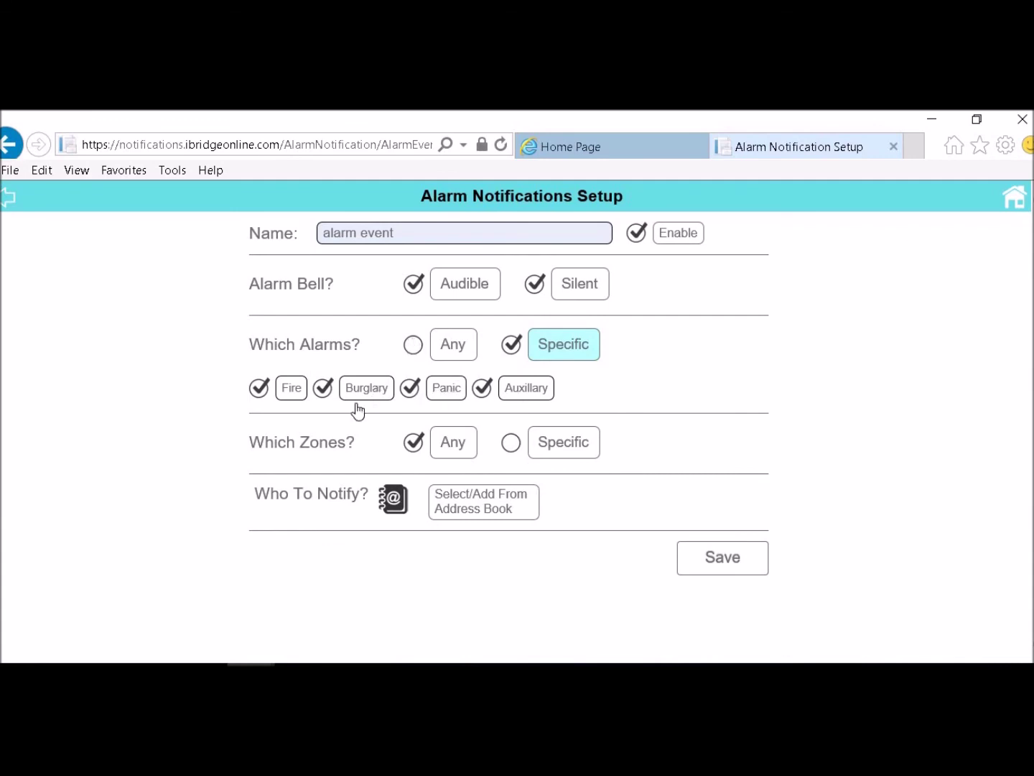
{"action": "left_click", "coordinate": [510, 443]}
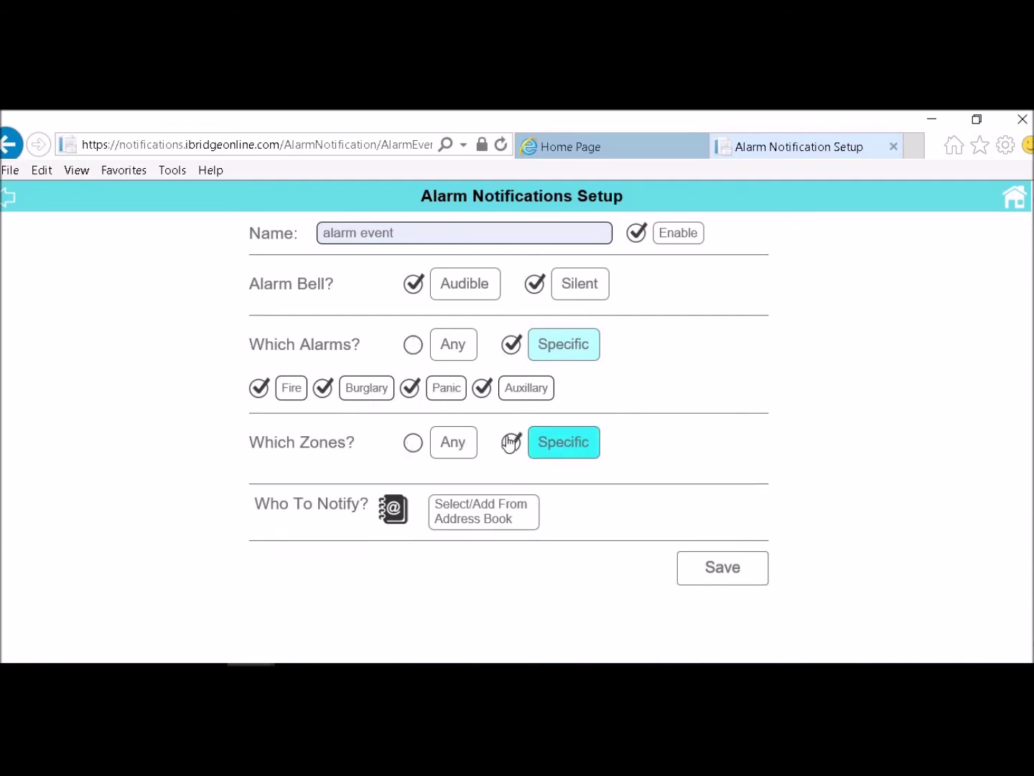
{"action": "scroll", "coordinate": [199, 495], "scroll_direction": "down", "scroll_amount": 4}
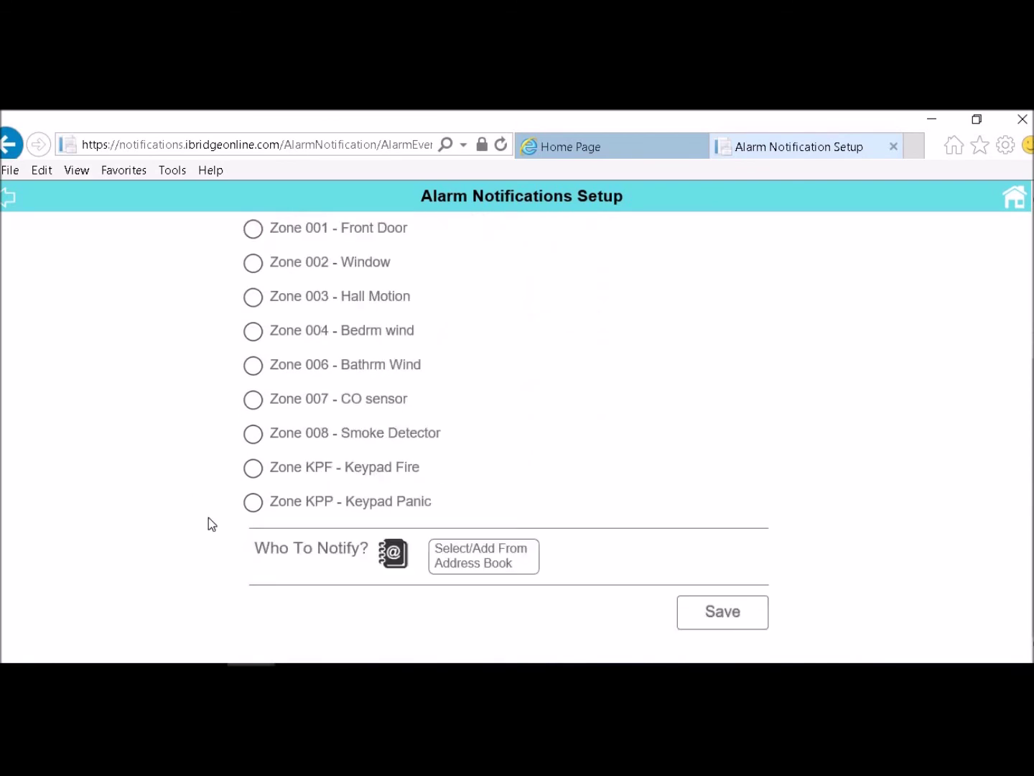
{"action": "left_click", "coordinate": [253, 296]}
{"action": "left_click", "coordinate": [253, 331]}
{"action": "scroll", "coordinate": [180, 441], "scroll_direction": "up", "scroll_amount": 4}
{"action": "scroll", "coordinate": [181, 439], "scroll_direction": "down", "scroll_amount": 3}
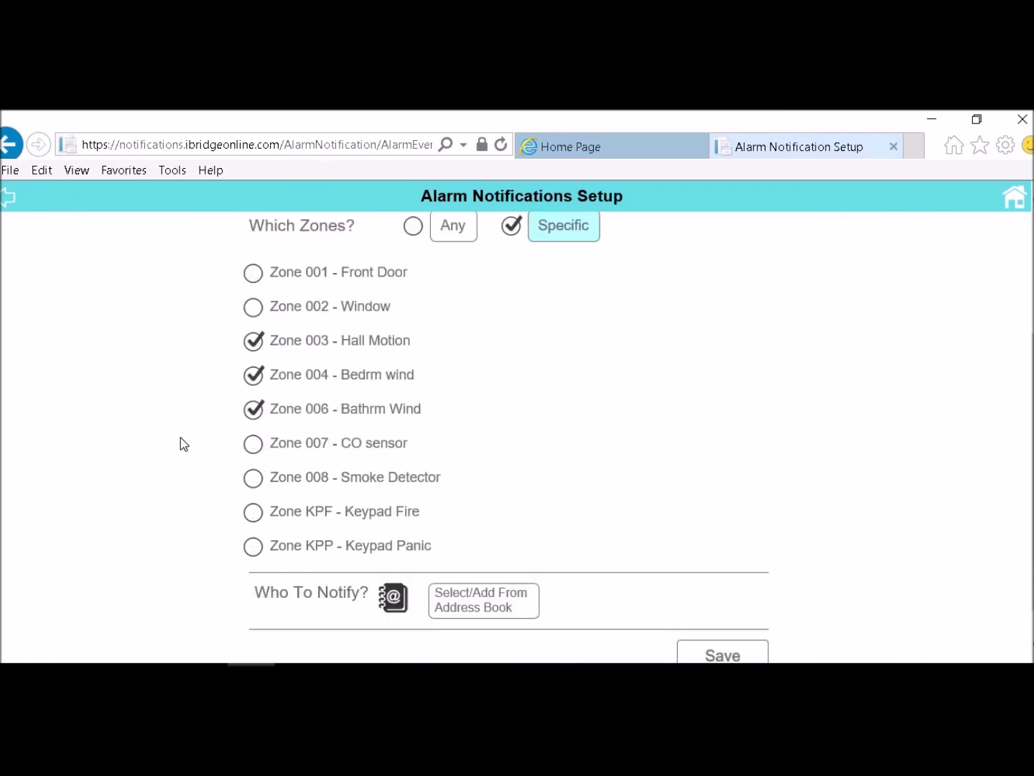
Add the address-book contact as an email recipient and save
{"action": "left_click", "coordinate": [477, 607]}
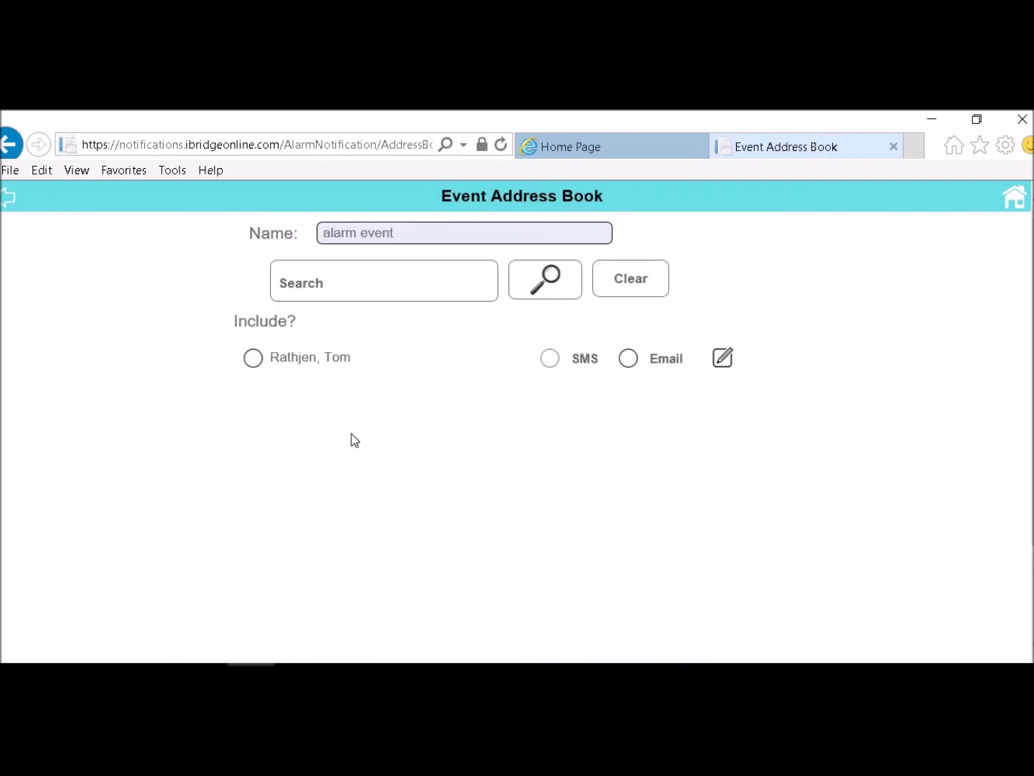
{"action": "left_click", "coordinate": [256, 367]}
{"action": "scroll", "coordinate": [647, 439], "scroll_direction": "down", "scroll_amount": 2}
{"action": "left_click", "coordinate": [722, 637]}
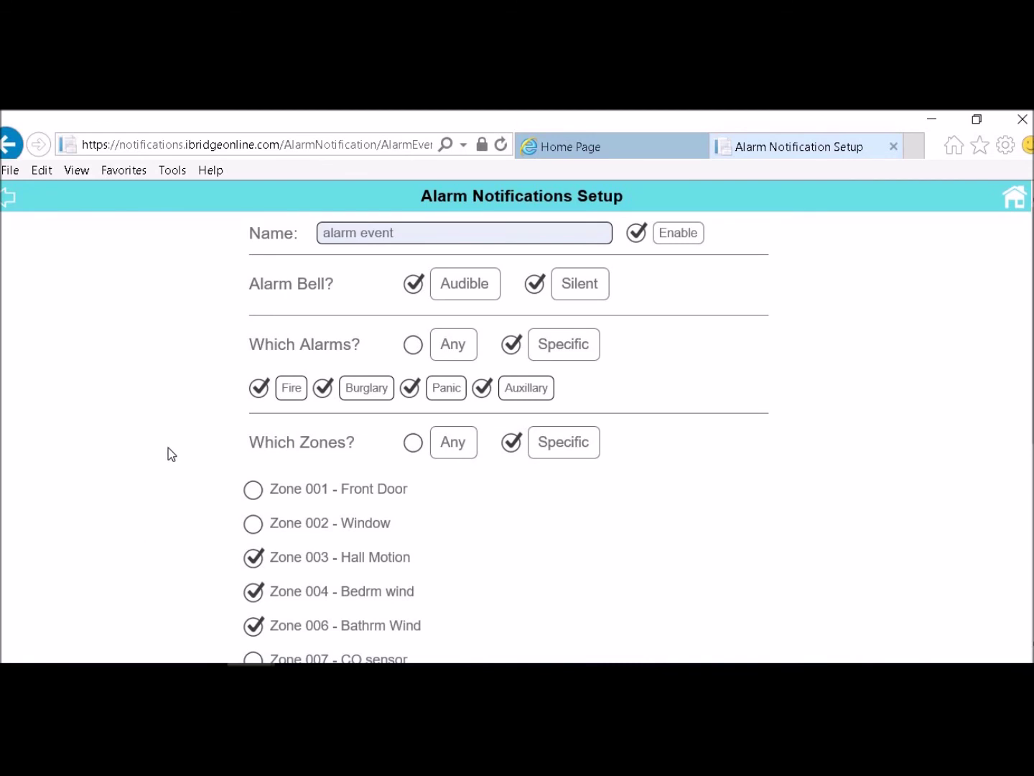
Check that 'alarm event' appears in the Notification List, then return to the Message Notifications Center
{"action": "left_click", "coordinate": [7, 197]}
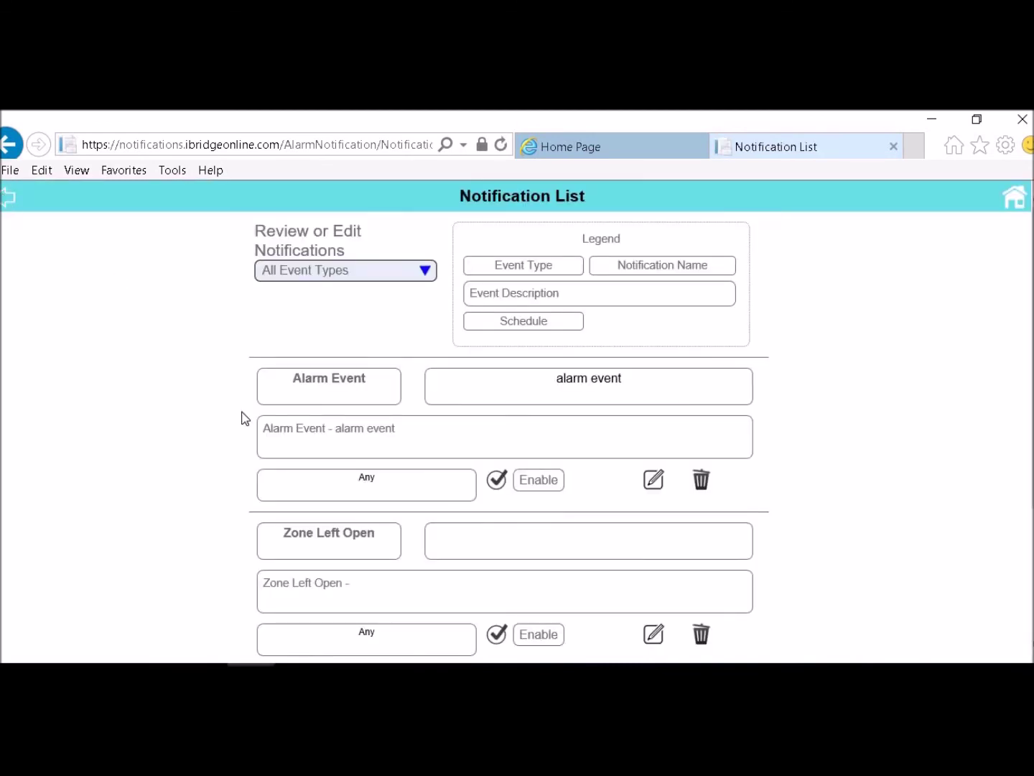
{"action": "scroll", "coordinate": [242, 418], "scroll_direction": "down", "scroll_amount": 3}
{"action": "scroll", "coordinate": [242, 418], "scroll_direction": "up", "scroll_amount": 2}
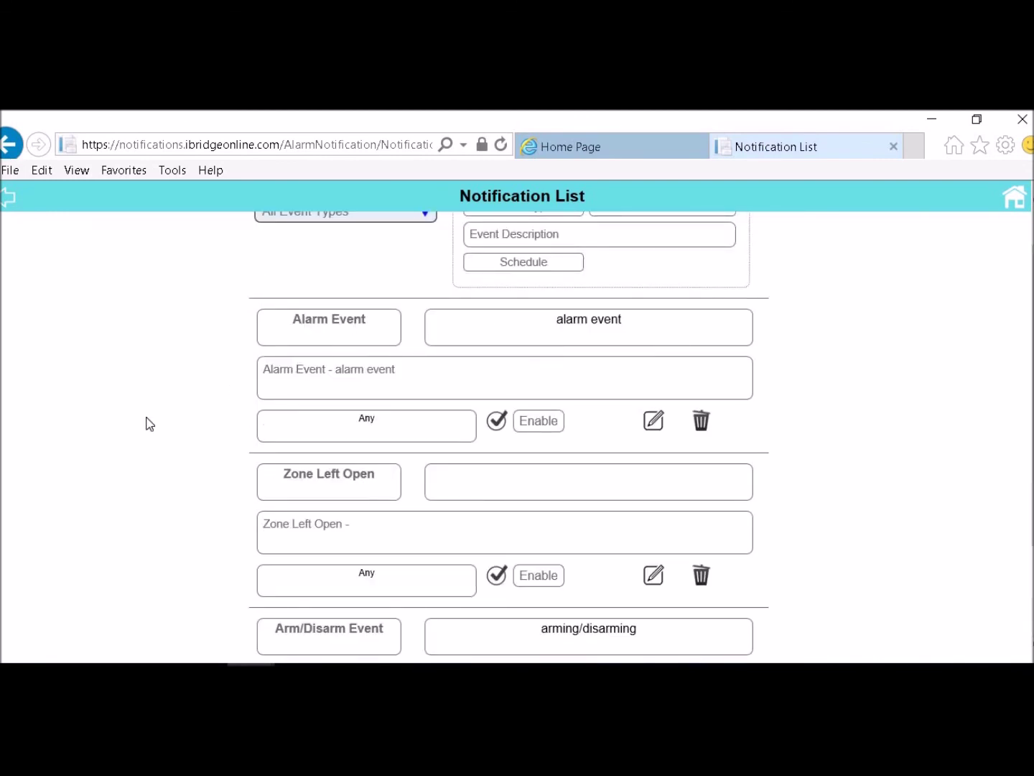
{"action": "scroll", "coordinate": [149, 422], "scroll_direction": "up", "scroll_amount": 1}
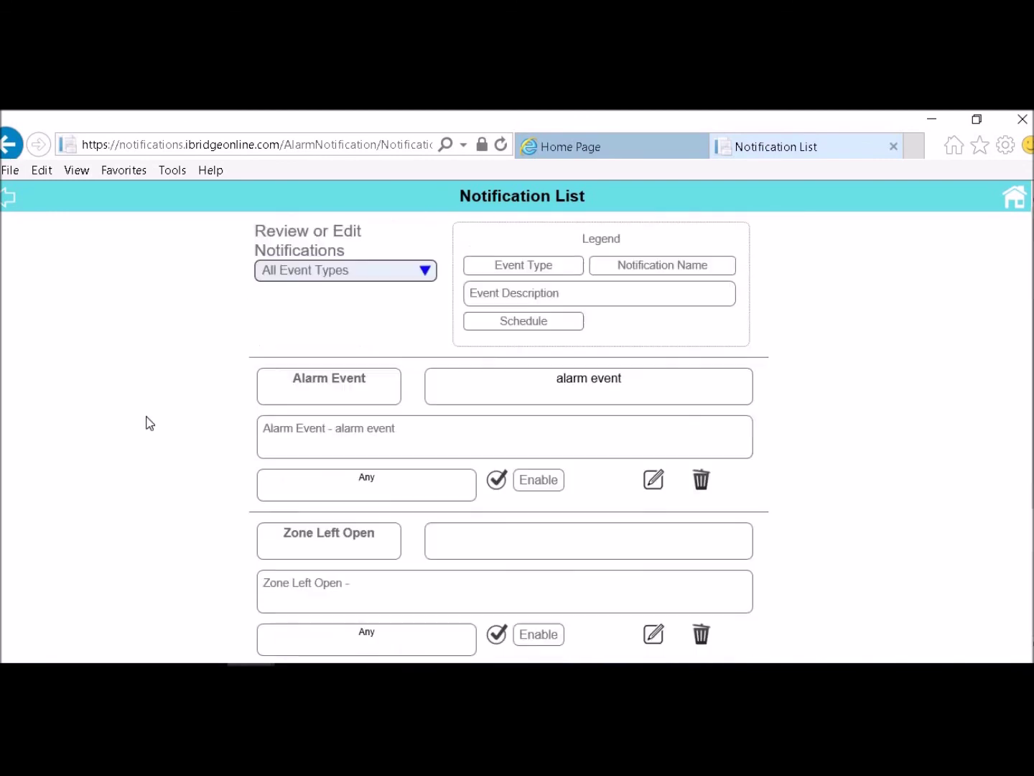
{"action": "left_click", "coordinate": [426, 270]}
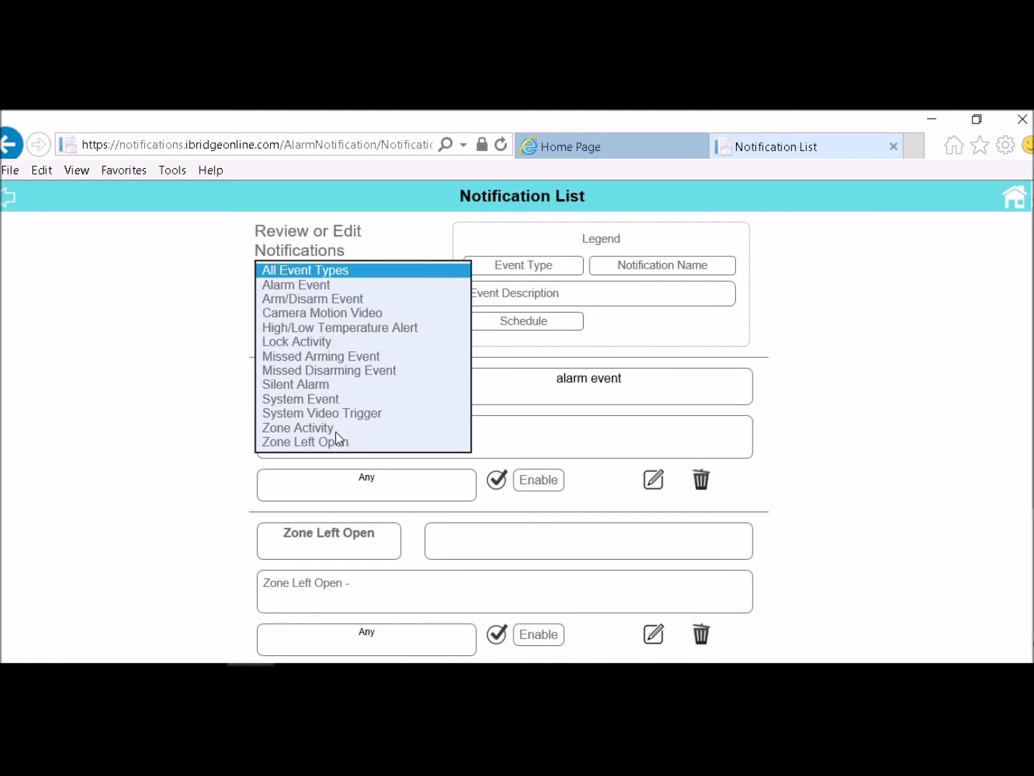
{"action": "left_click", "coordinate": [8, 202]}
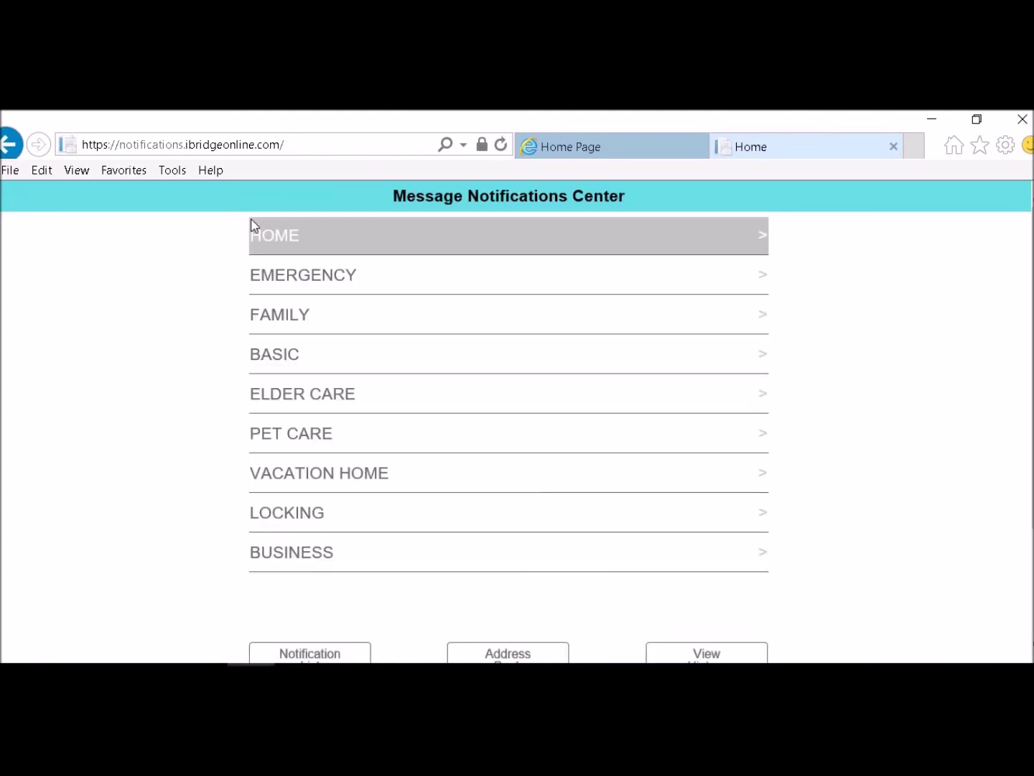
{"action": "left_click", "coordinate": [270, 281]}
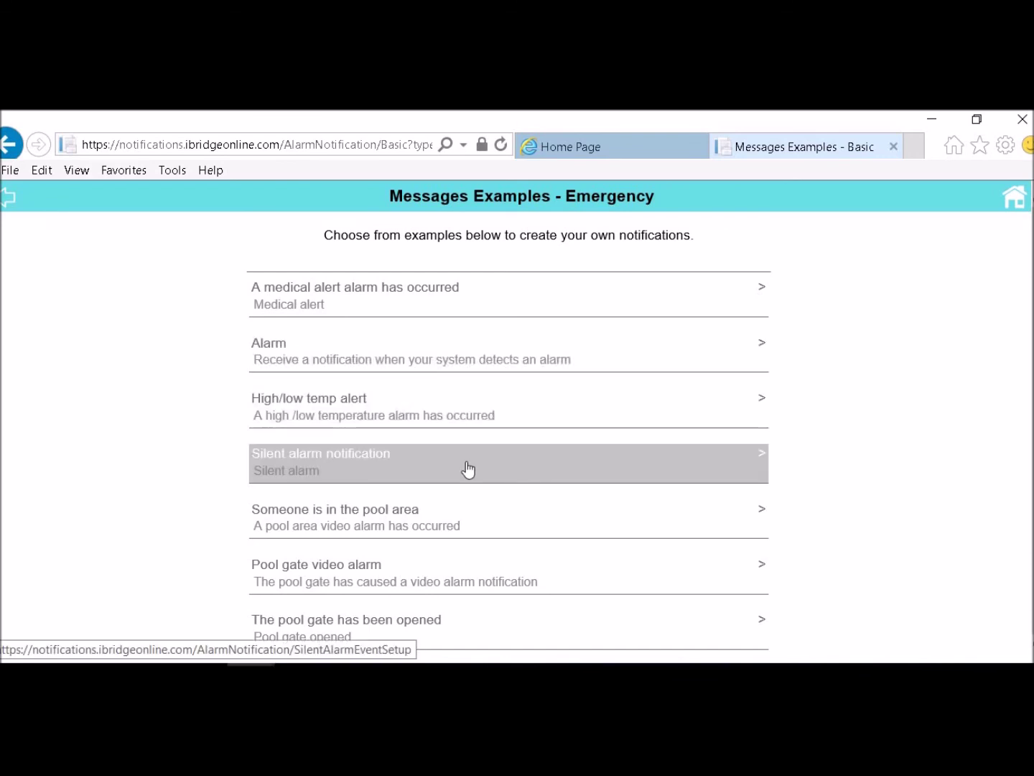
{"action": "left_click", "coordinate": [5, 196]}
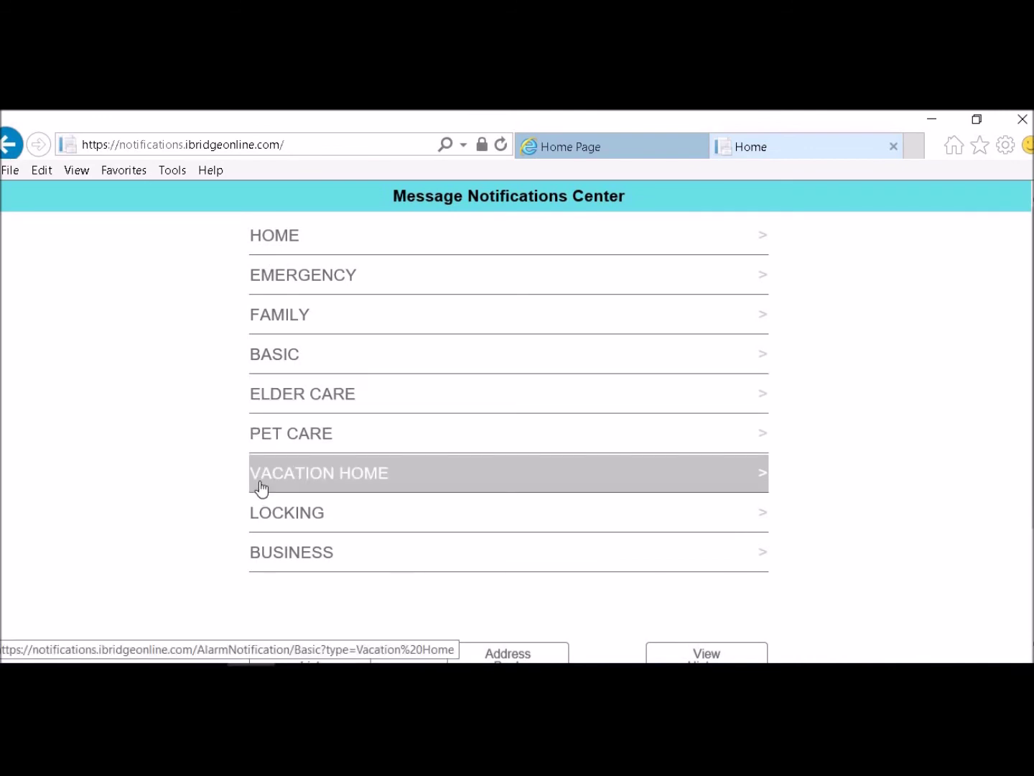
{"action": "scroll", "coordinate": [254, 557], "scroll_direction": "down", "scroll_amount": 2}
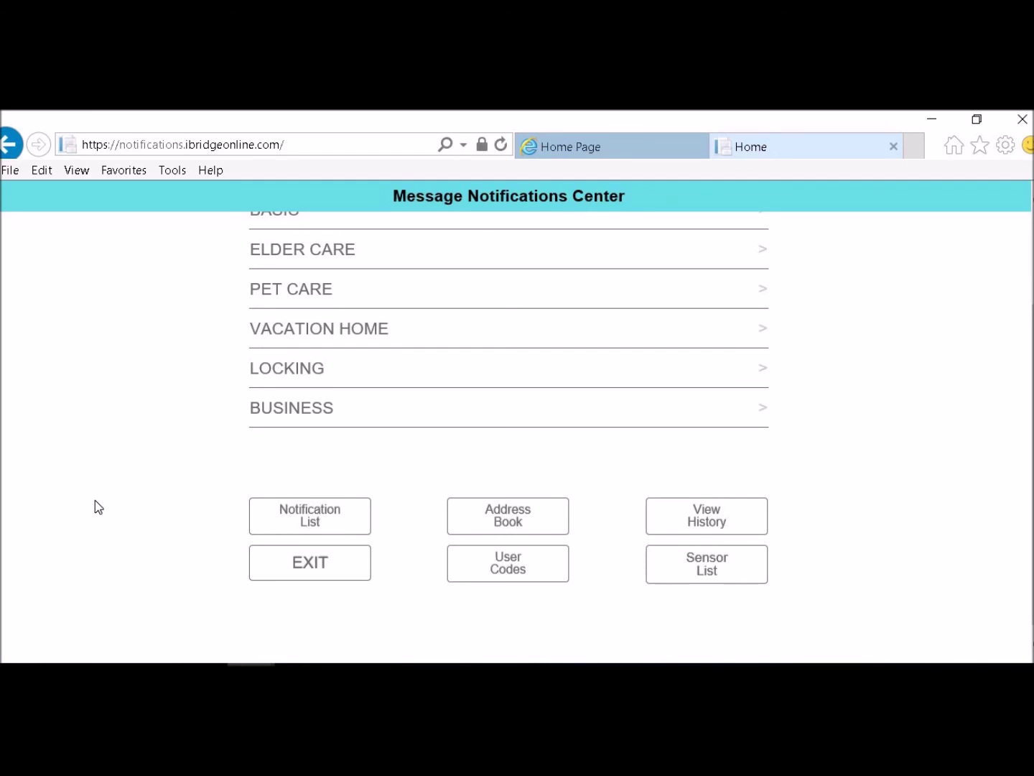
Exit iBridge Messenger, close its login tab and log out of the account
{"action": "left_click", "coordinate": [302, 567]}
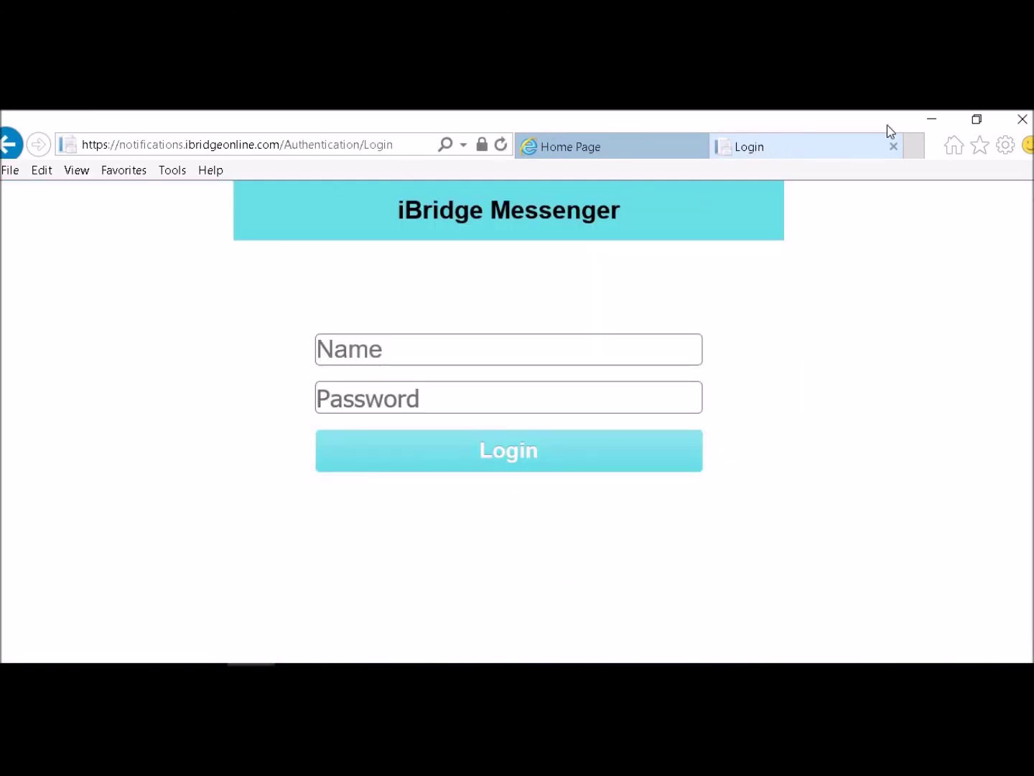
{"action": "left_click", "coordinate": [894, 147]}
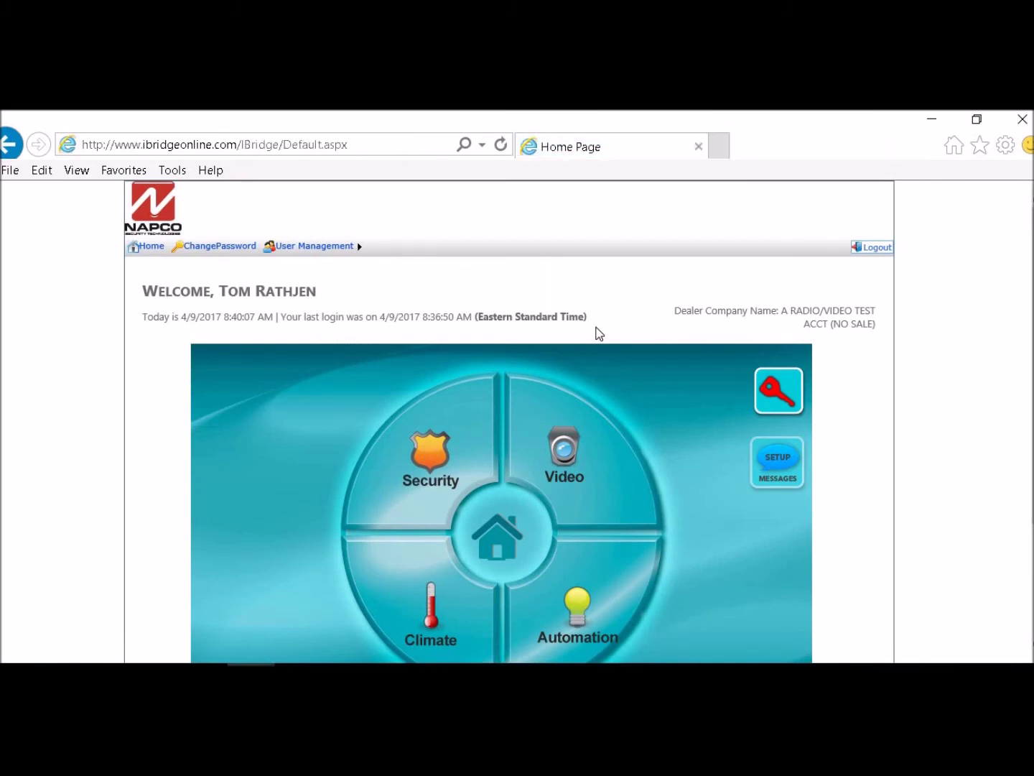
{"action": "left_click", "coordinate": [876, 248]}
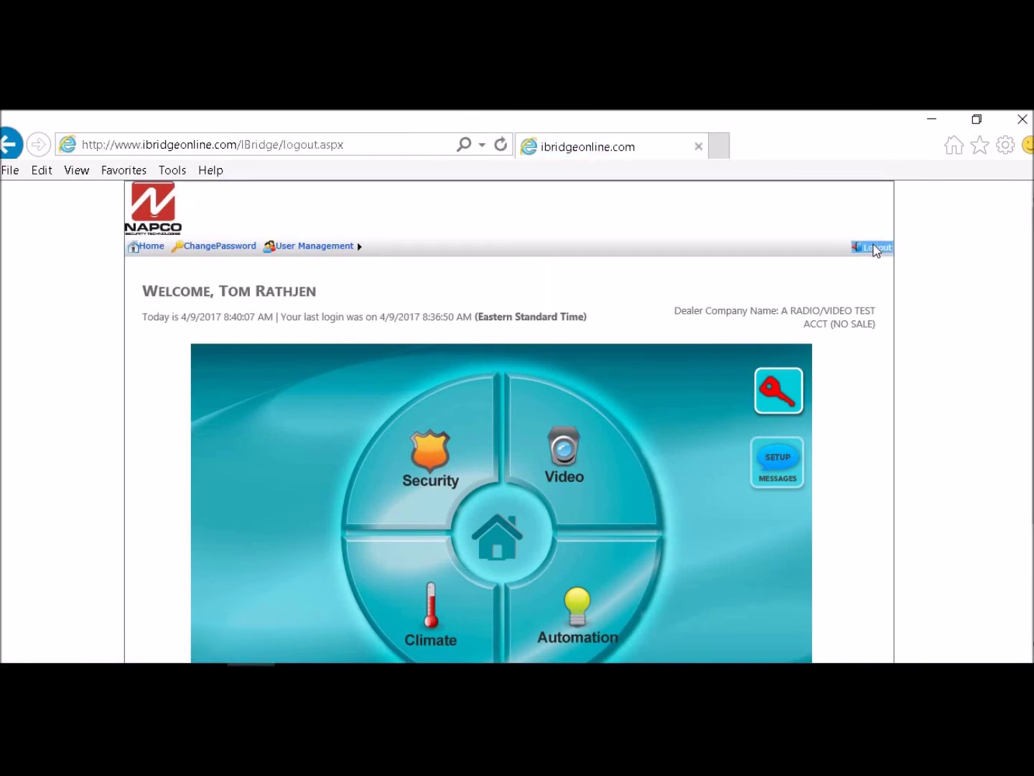